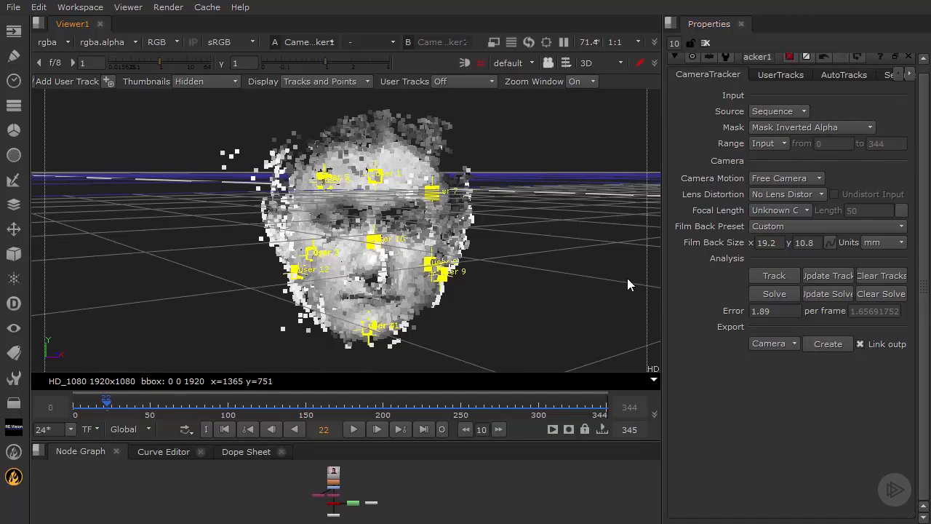
Step: Orbit around the face point cloud in Viewer1 to inspect its depth from several angles
{"action": "left_click_drag", "start_coordinate": [328, 202], "coordinate": [265, 173], "text": "ctrl"}
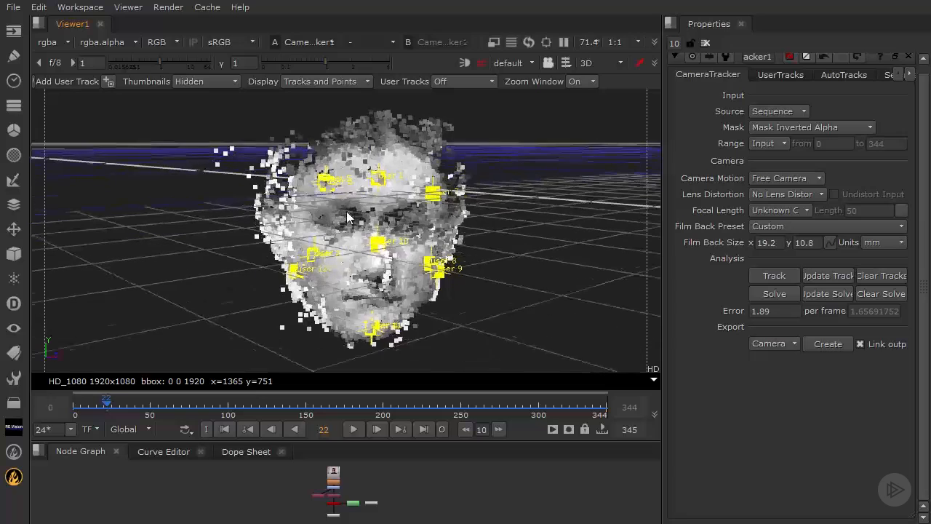
{"action": "mouse_move", "coordinate": [471, 210]}
{"action": "left_mouse_down", "text": "ctrl"}
{"action": "mouse_move", "coordinate": [415, 208]}
{"action": "mouse_move", "coordinate": [459, 210]}
{"action": "left_mouse_up", "text": "ctrl"}
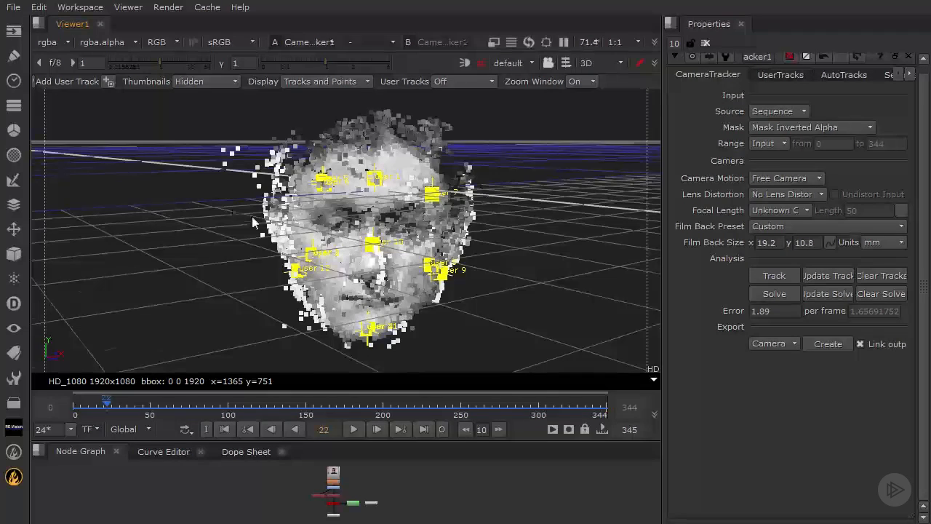
{"action": "left_click_drag", "start_coordinate": [254, 222], "coordinate": [184, 192], "text": "ctrl"}
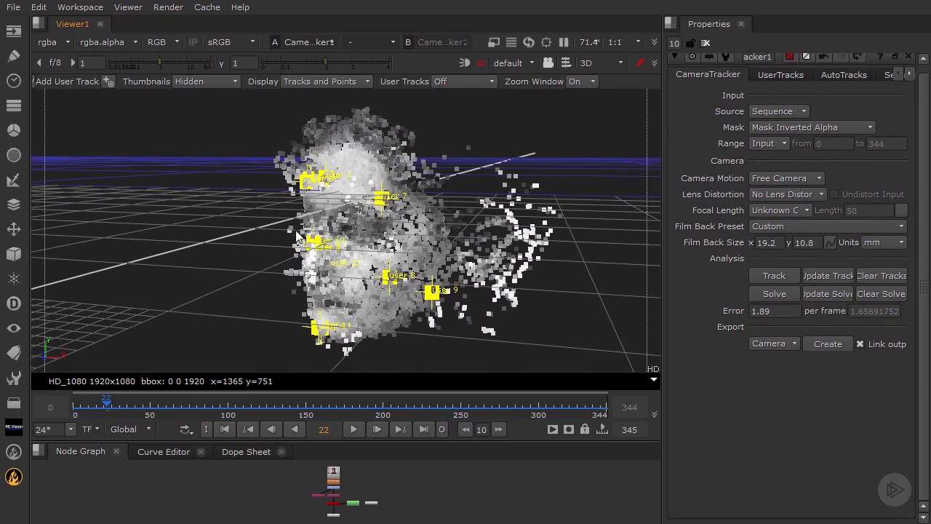
{"action": "left_click_drag", "start_coordinate": [250, 221], "coordinate": [437, 216], "text": "ctrl"}
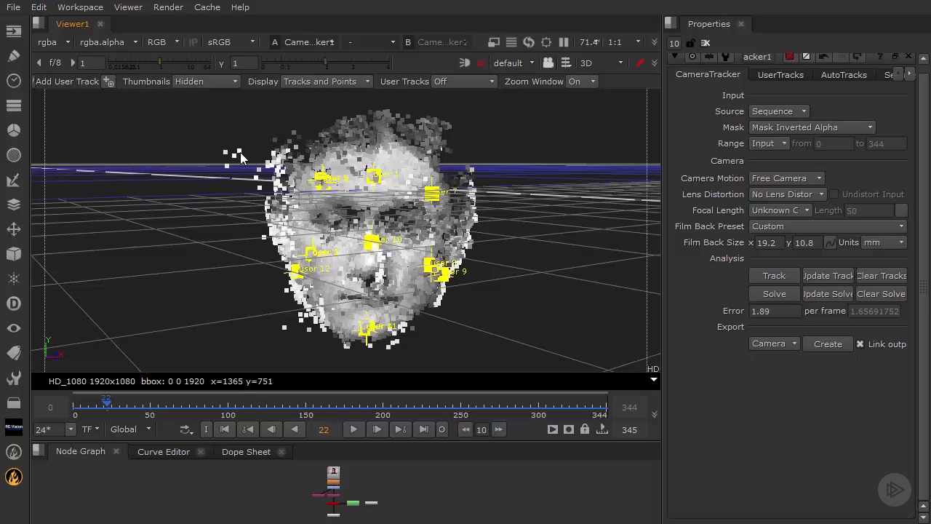
{"action": "left_click_drag", "start_coordinate": [251, 247], "coordinate": [312, 225], "text": "ctrl"}
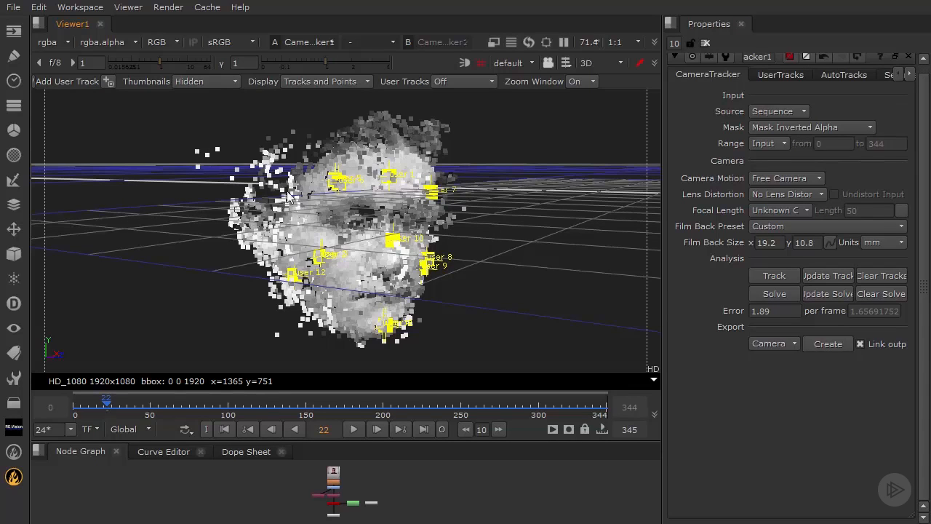
{"action": "left_click_drag", "start_coordinate": [478, 245], "coordinate": [428, 249], "text": "ctrl"}
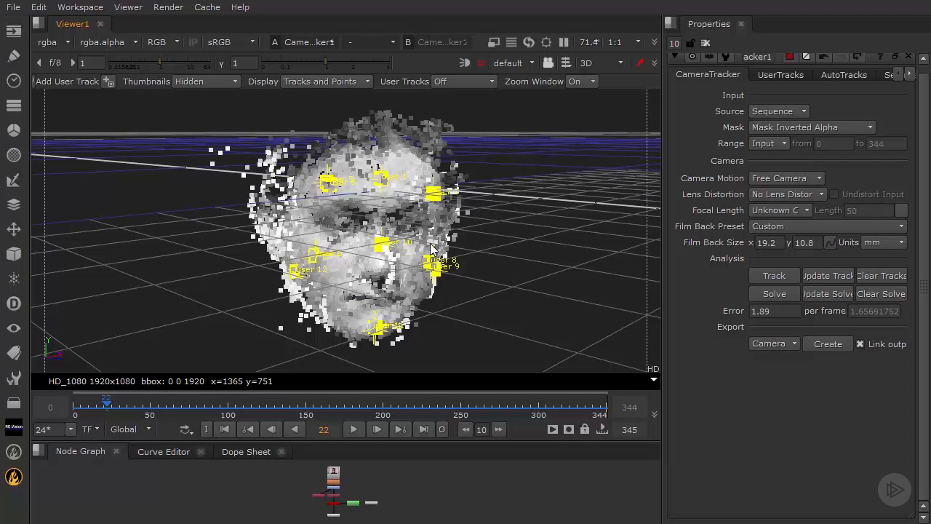
Step: Box-select the stray points left of the face in vertex selection mode, then return to node selection
{"action": "left_click_drag", "start_coordinate": [187, 130], "coordinate": [283, 212]}
{"action": "left_click", "coordinate": [601, 62]}
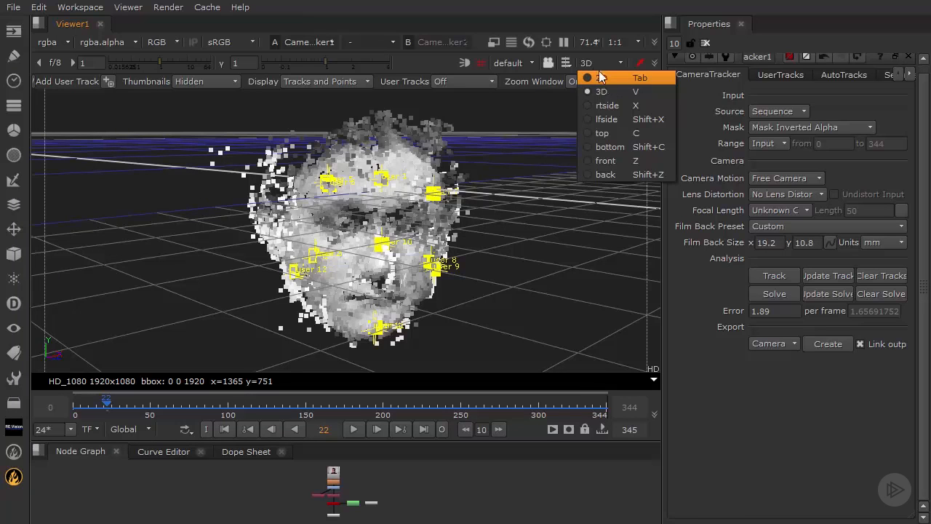
{"action": "left_click", "coordinate": [545, 159]}
{"action": "left_click", "coordinate": [566, 62]}
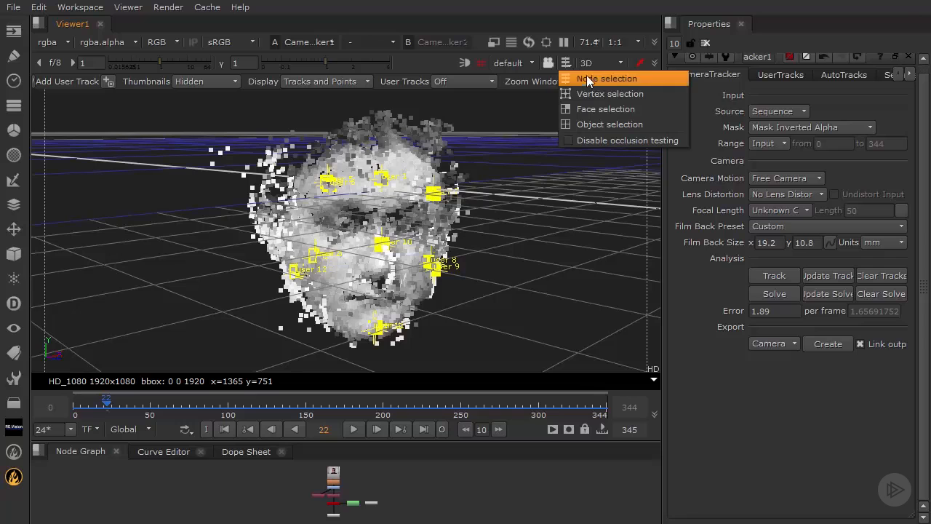
{"action": "left_click", "coordinate": [592, 93]}
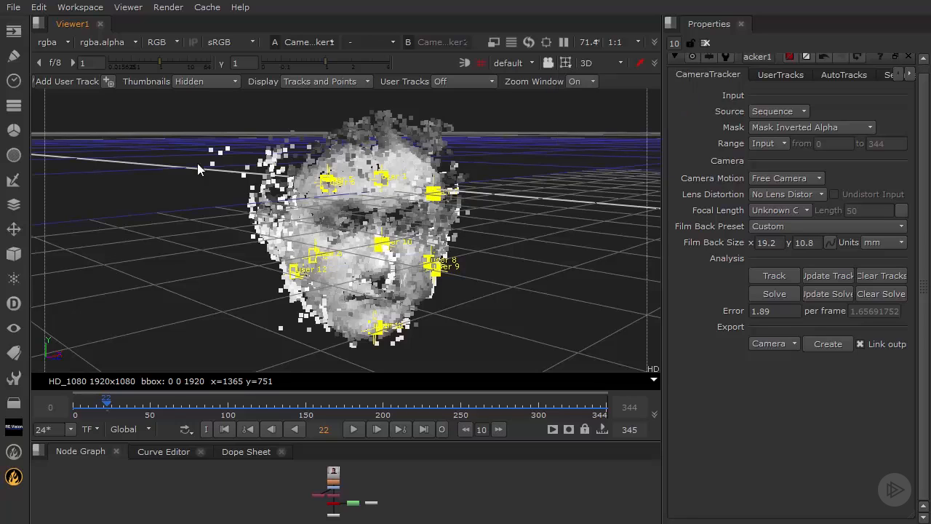
{"action": "left_click_drag", "start_coordinate": [182, 145], "coordinate": [280, 204]}
{"action": "left_click", "coordinate": [568, 64]}
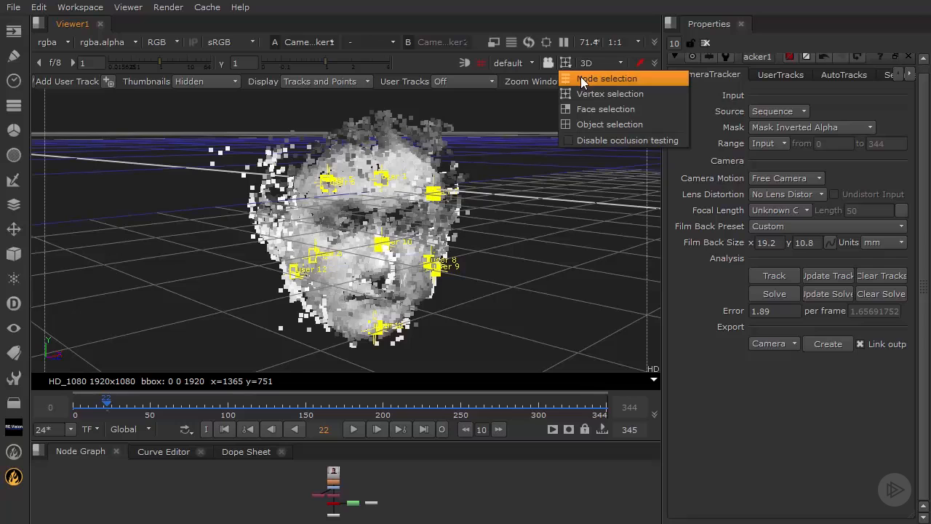
{"action": "left_click", "coordinate": [582, 79]}
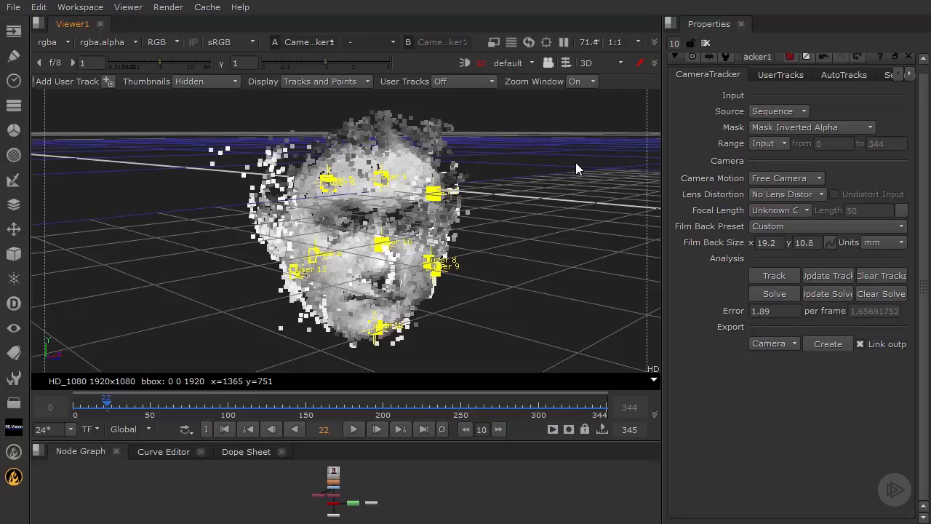
Step: Switch Viewer1 to the 2D tracked image, then back to the 3D point cloud
{"action": "left_click", "coordinate": [609, 65]}
{"action": "left_click", "coordinate": [611, 77]}
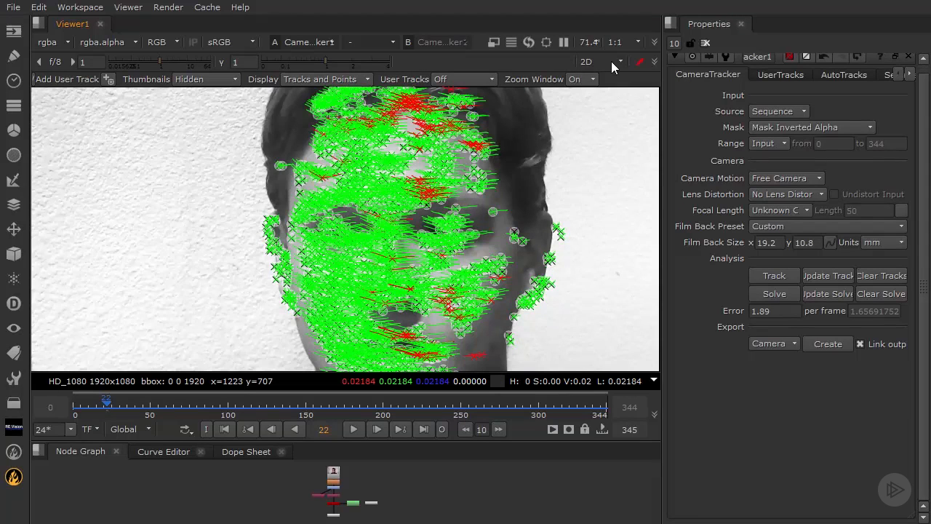
{"action": "left_click", "coordinate": [611, 61]}
{"action": "left_click", "coordinate": [603, 83]}
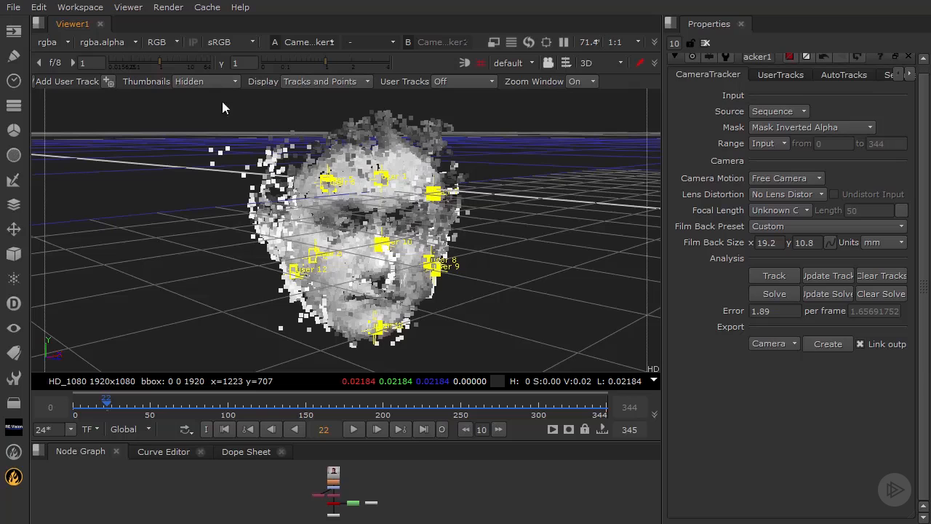
Step: Split the viewer pane vertically and dock a new Viewer2 in the right pane
{"action": "left_click", "coordinate": [38, 25]}
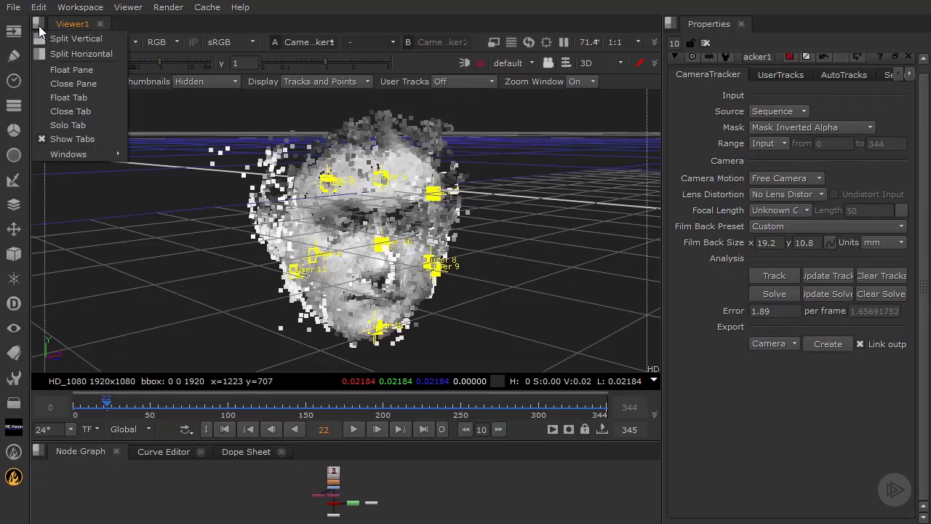
{"action": "left_click", "coordinate": [82, 41]}
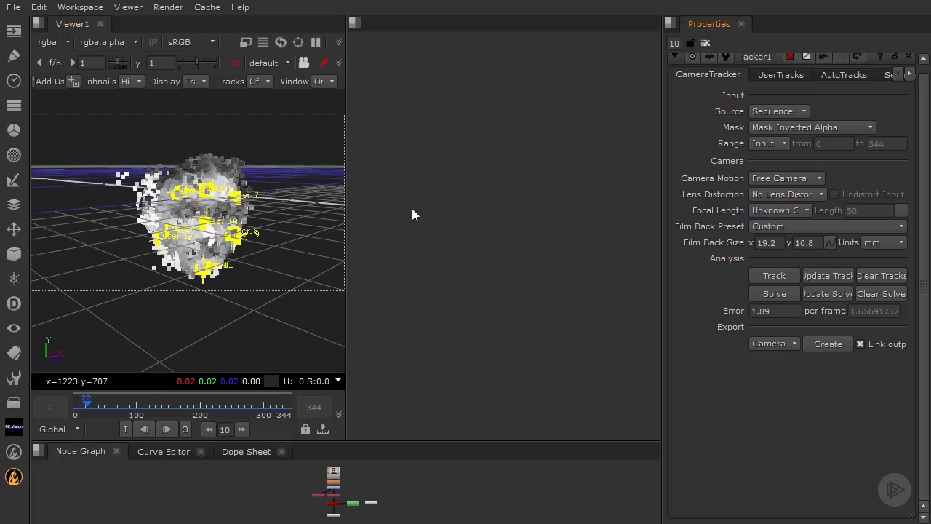
{"action": "left_click", "coordinate": [128, 7]}
{"action": "left_click", "coordinate": [139, 22]}
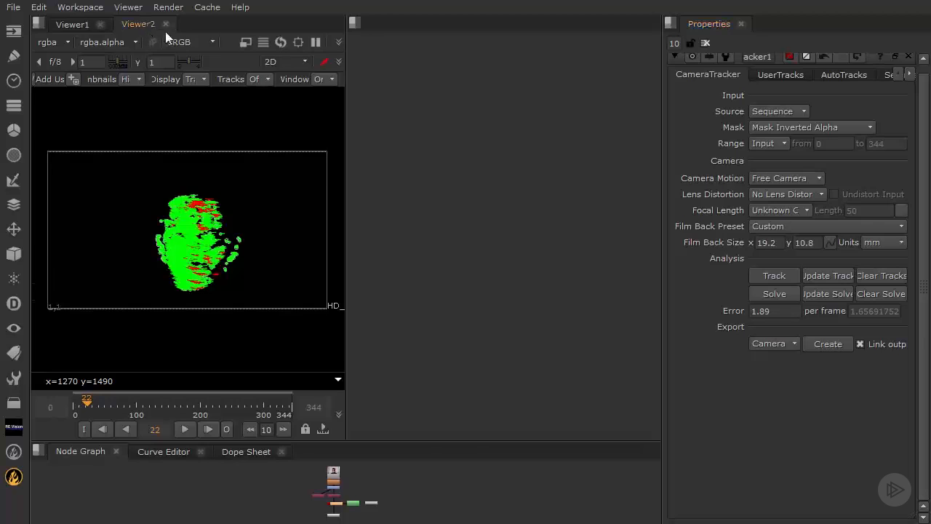
{"action": "left_click_drag", "start_coordinate": [166, 31], "coordinate": [458, 74]}
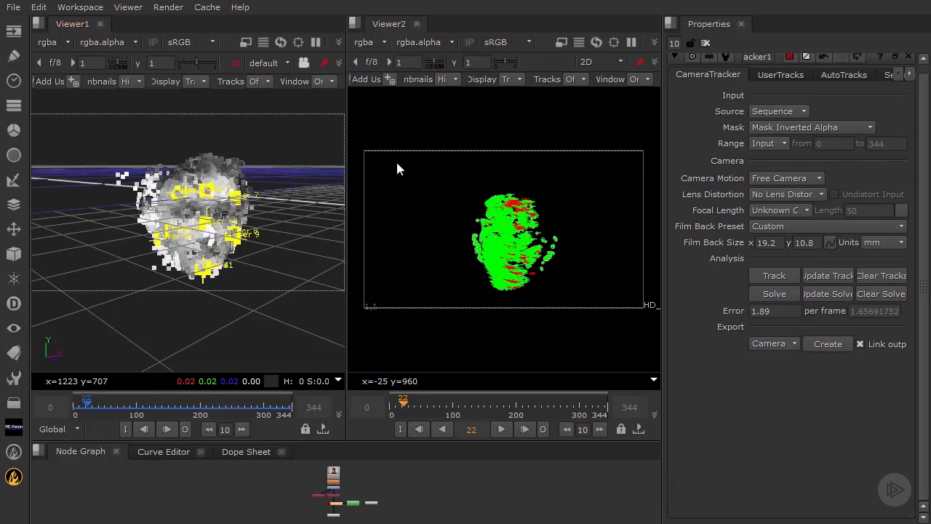
Step: Zoom into the 2D tracks, scrub from frame 16 to 53, and select all face tracks
{"action": "scroll", "coordinate": [571, 225], "scroll_direction": "up", "scroll_amount": 5}
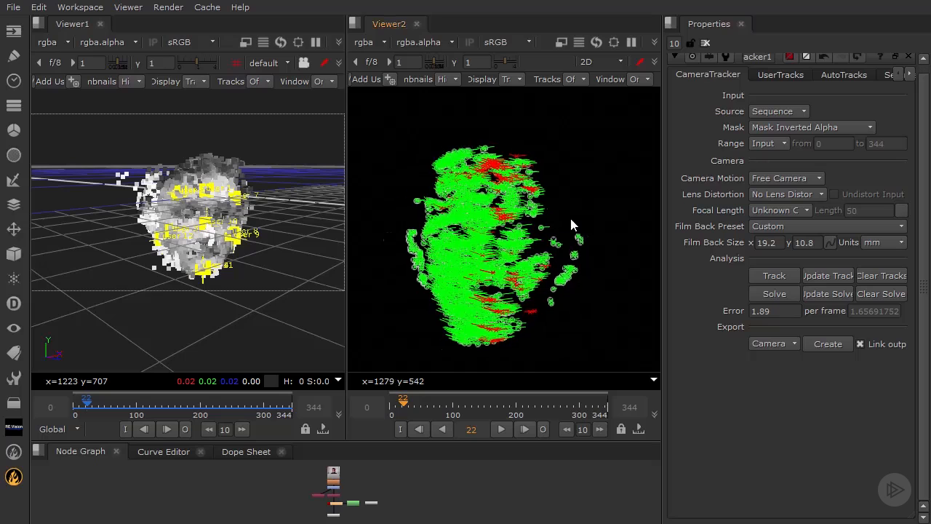
{"action": "middle_click_drag", "start_coordinate": [571, 226], "coordinate": [612, 227]}
{"action": "left_click_drag", "start_coordinate": [442, 149], "coordinate": [542, 247]}
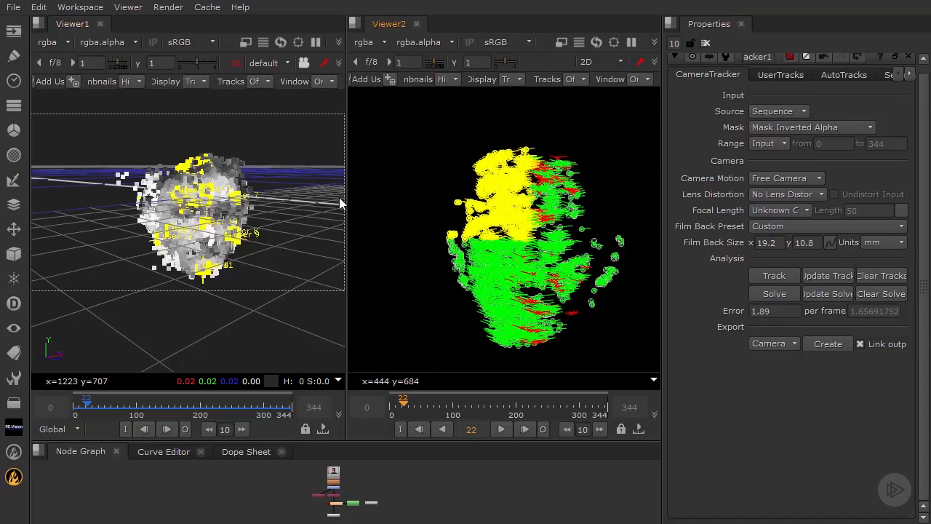
{"action": "left_click", "coordinate": [416, 179]}
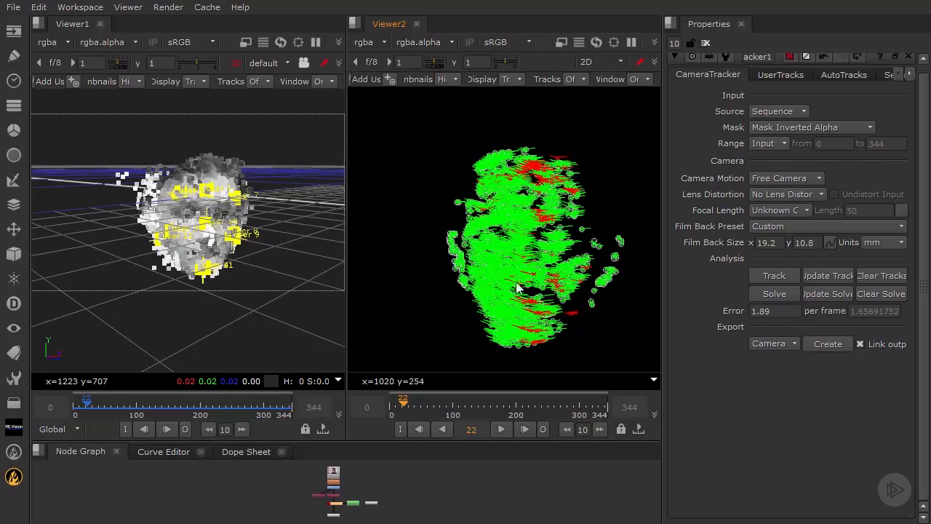
{"action": "mouse_move", "coordinate": [474, 317]}
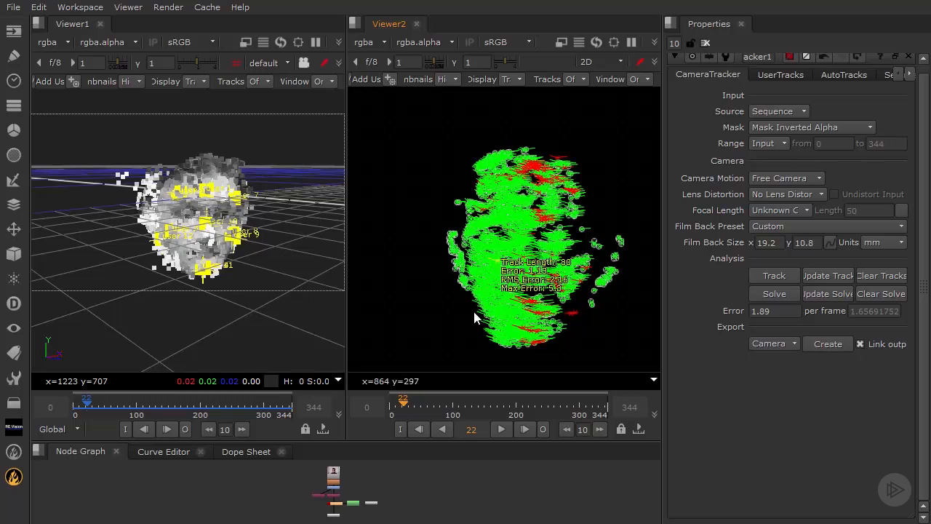
{"action": "left_click", "coordinate": [399, 406]}
{"action": "left_click_drag", "start_coordinate": [399, 406], "coordinate": [463, 405]}
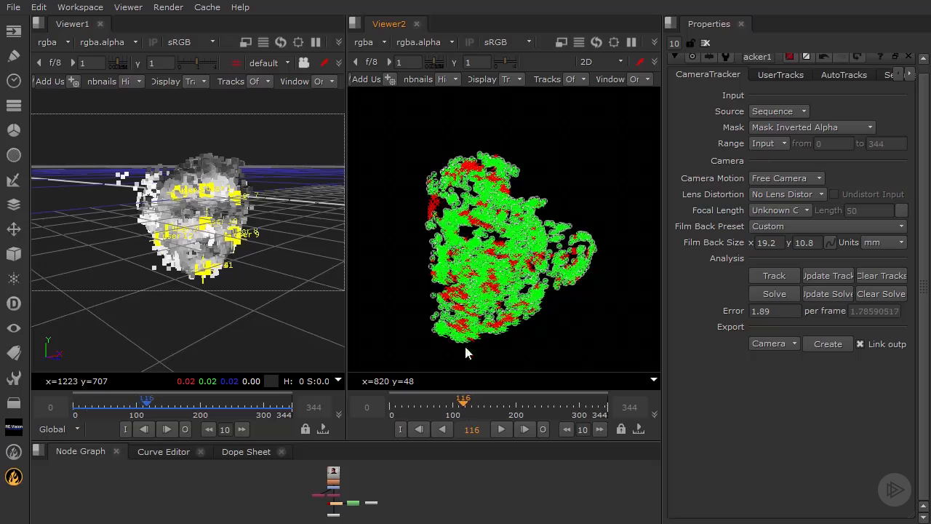
{"action": "left_click_drag", "start_coordinate": [386, 149], "coordinate": [604, 329]}
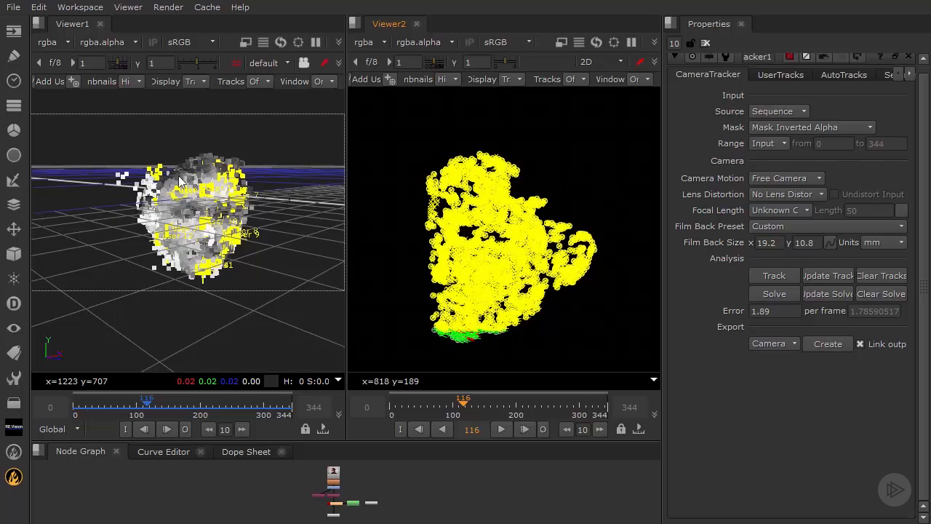
Step: At frame 11, select the left and upper-half face tracks, then advance to frame 22
{"action": "left_click", "coordinate": [397, 405]}
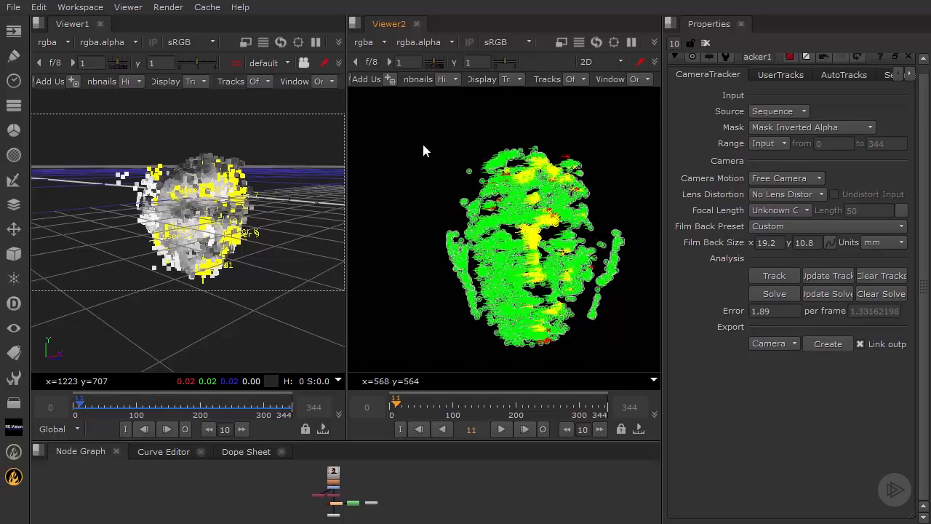
{"action": "left_click_drag", "start_coordinate": [500, 267], "coordinate": [419, 134]}
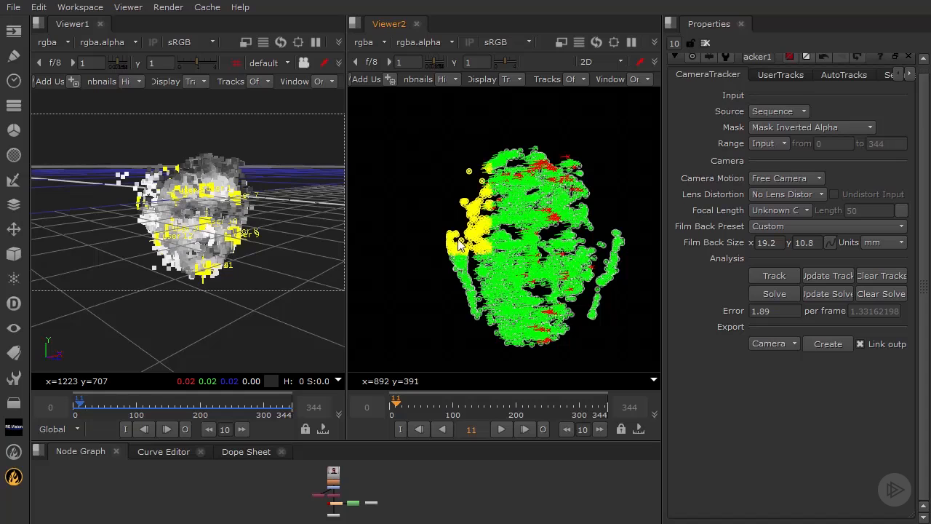
{"action": "left_click_drag", "start_coordinate": [427, 168], "coordinate": [582, 250]}
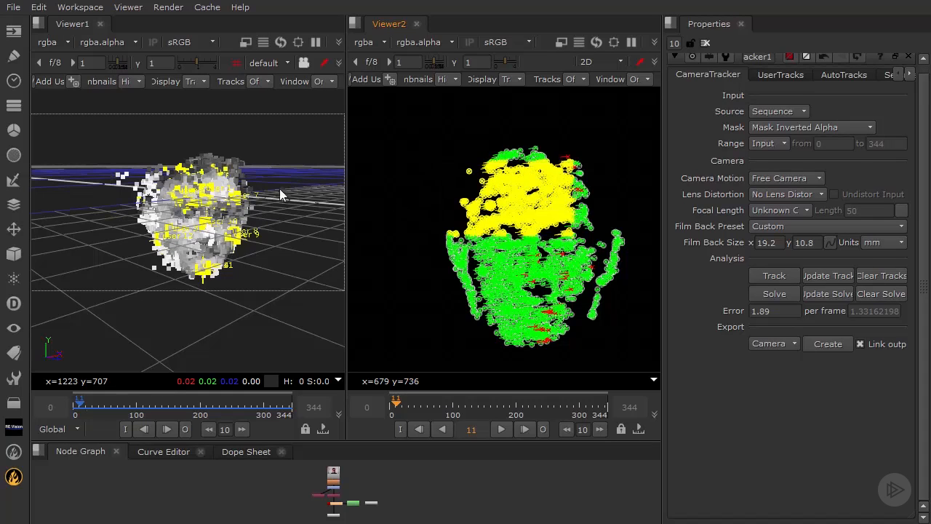
{"action": "left_click", "coordinate": [405, 409]}
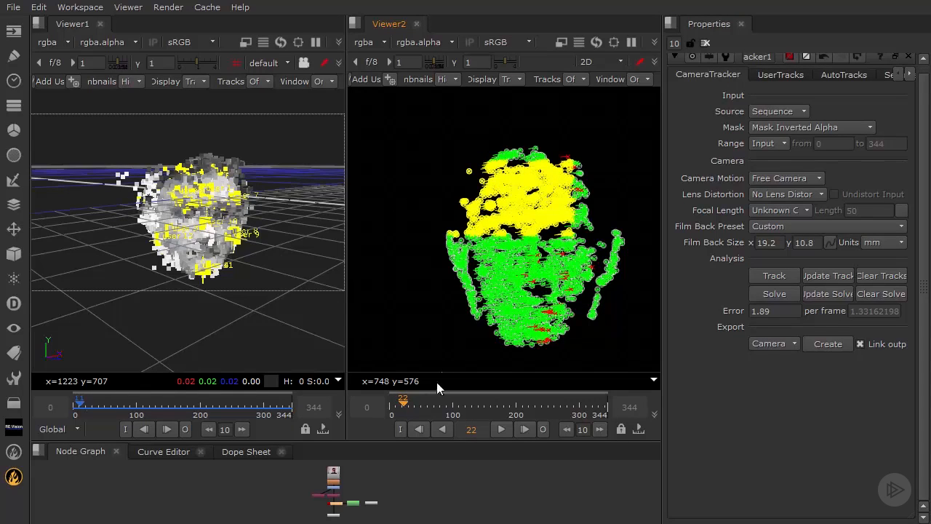
Step: Select upper-left face tracks at the first frame, around frame 111, and at frame 97
{"action": "left_click_drag", "start_coordinate": [418, 147], "coordinate": [503, 224]}
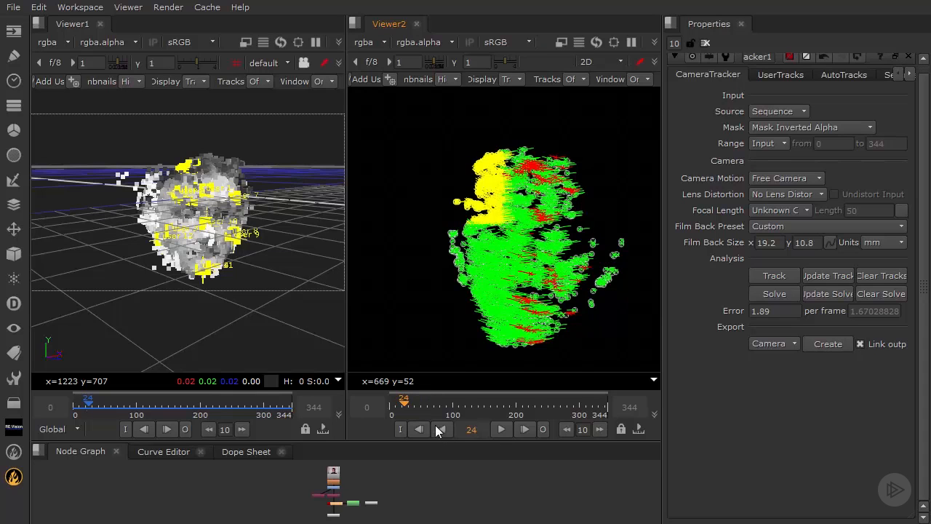
{"action": "left_click_drag", "start_coordinate": [401, 406], "coordinate": [392, 406]}
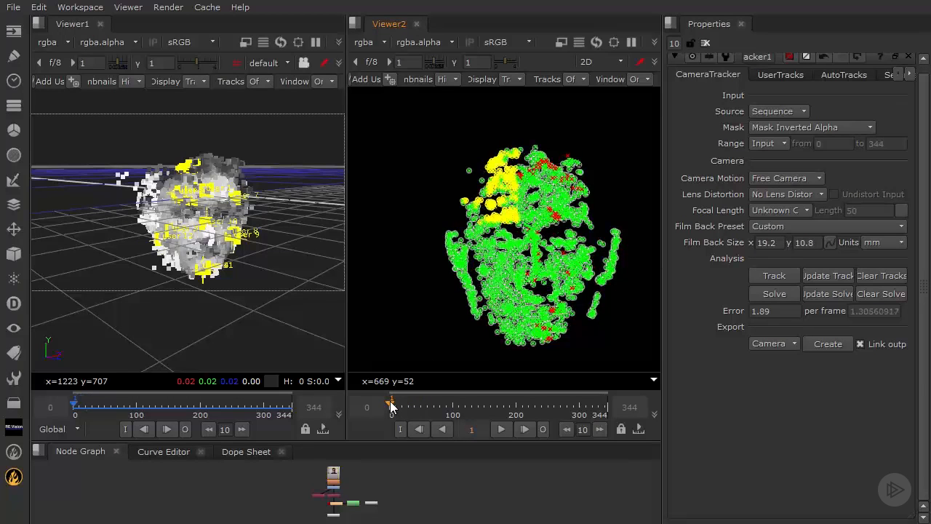
{"action": "left_click_drag", "start_coordinate": [418, 136], "coordinate": [497, 275]}
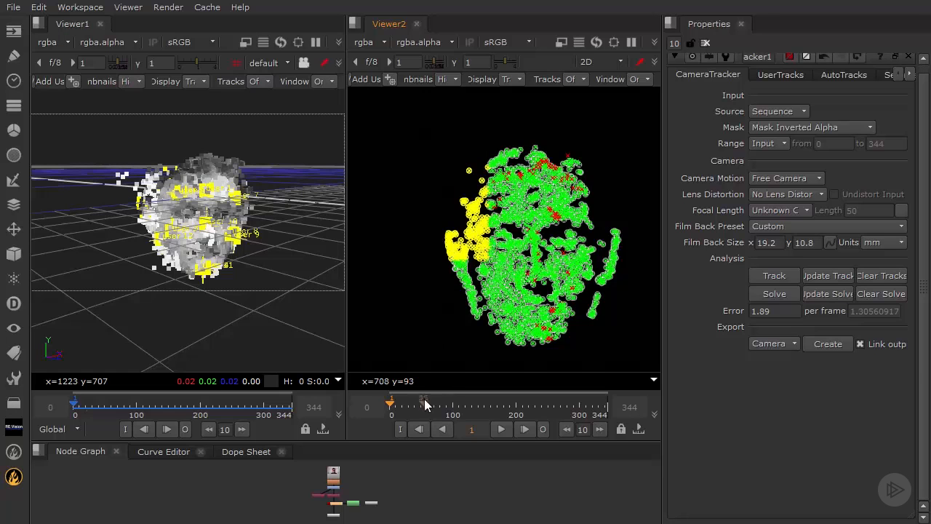
{"action": "left_click_drag", "start_coordinate": [457, 410], "coordinate": [460, 408]}
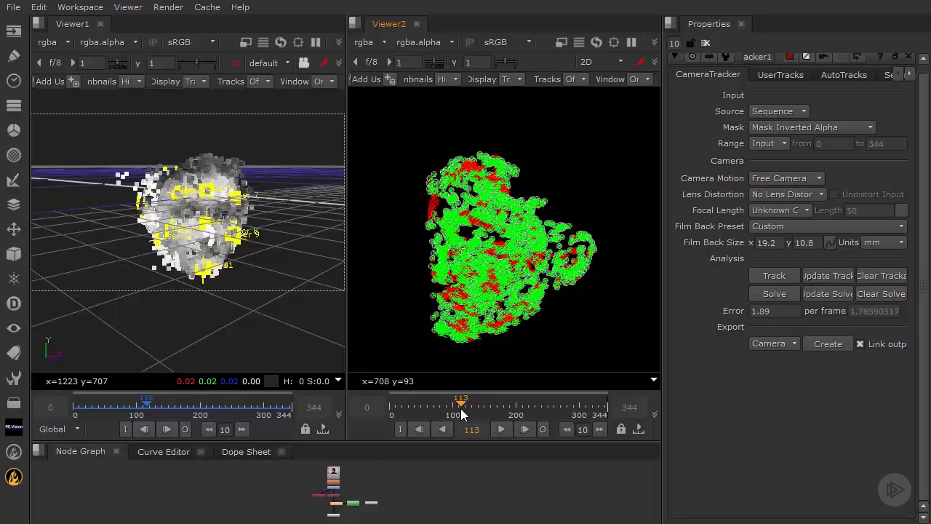
{"action": "left_click_drag", "start_coordinate": [409, 161], "coordinate": [473, 249]}
{"action": "left_click_drag", "start_coordinate": [401, 163], "coordinate": [530, 225]}
{"action": "left_click_drag", "start_coordinate": [458, 404], "coordinate": [451, 405]}
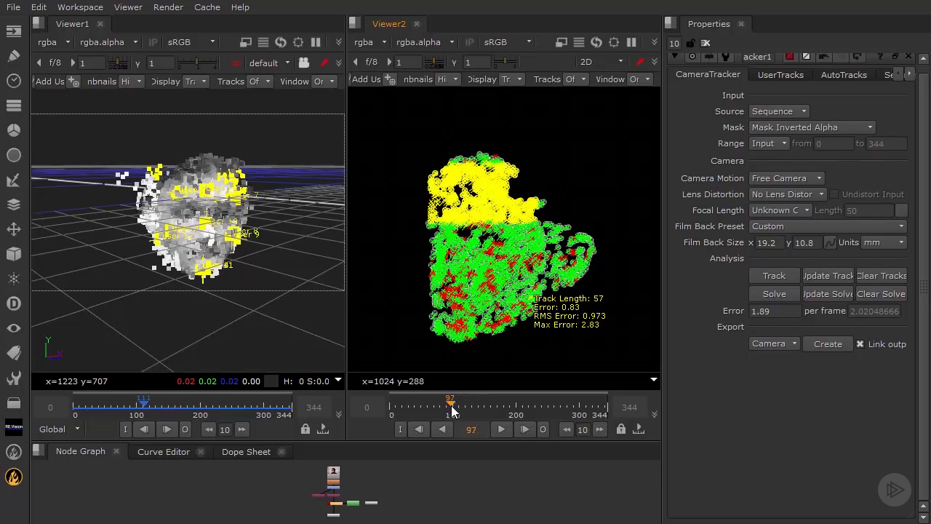
{"action": "left_click_drag", "start_coordinate": [404, 152], "coordinate": [480, 236]}
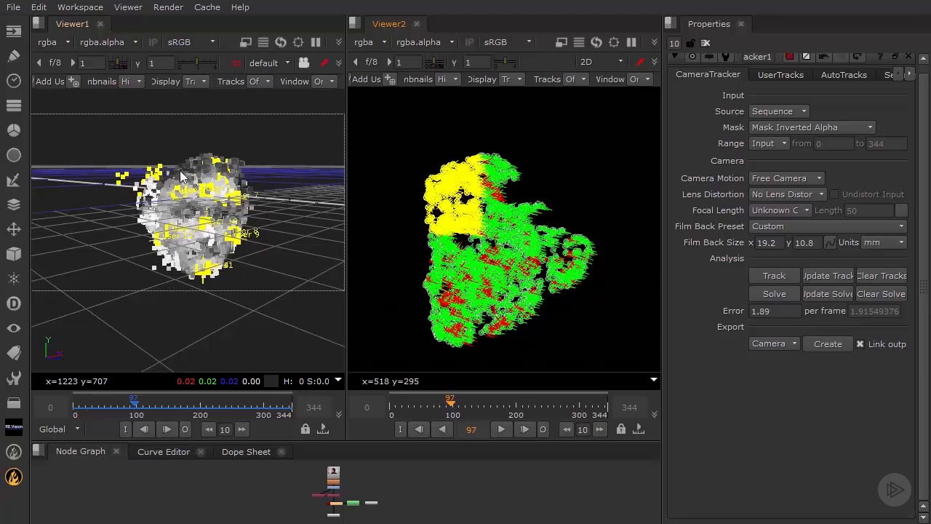
Step: Zoom in at frame 97 and marquee-select several track groups along the top and upper left
{"action": "mouse_move", "coordinate": [463, 185]}
{"action": "scroll", "coordinate": [463, 186], "scroll_direction": "up", "scroll_amount": 6}
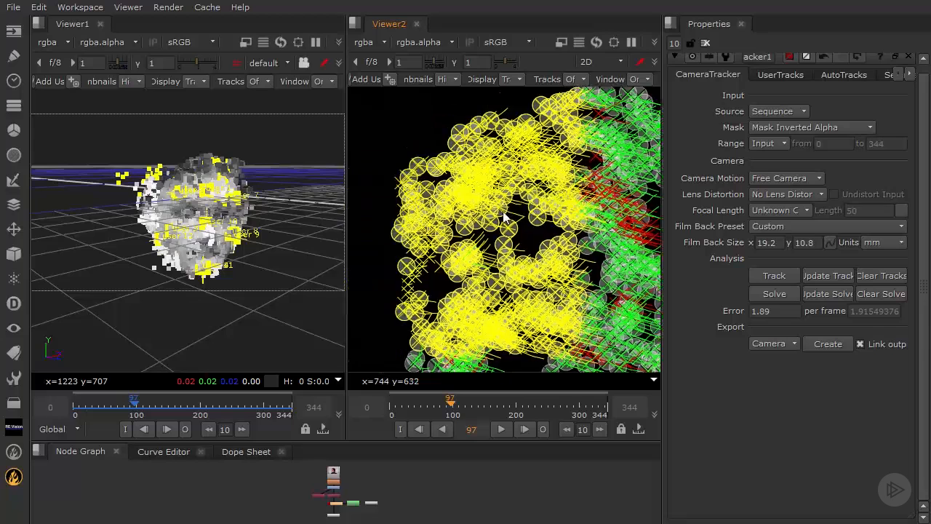
{"action": "left_click_drag", "start_coordinate": [415, 145], "coordinate": [495, 210]}
{"action": "left_click_drag", "start_coordinate": [485, 104], "coordinate": [571, 172]}
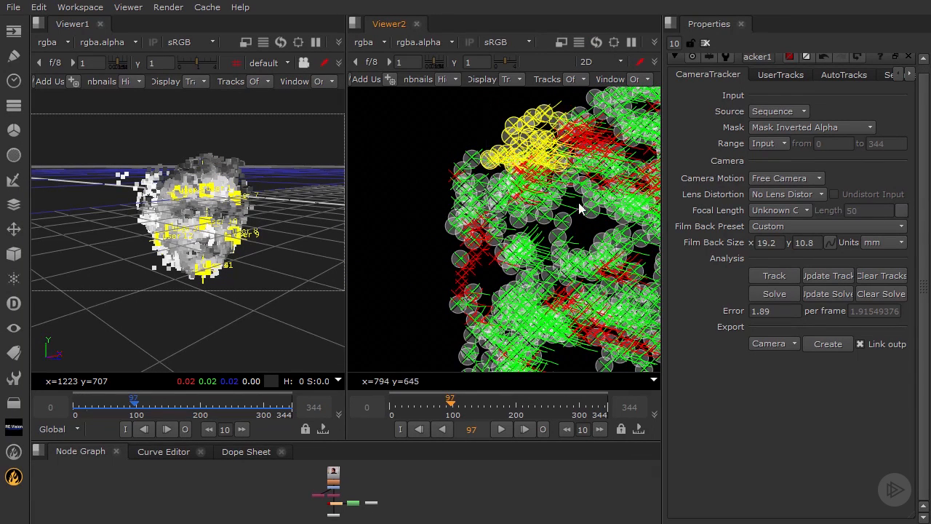
{"action": "left_click_drag", "start_coordinate": [587, 228], "coordinate": [649, 143]}
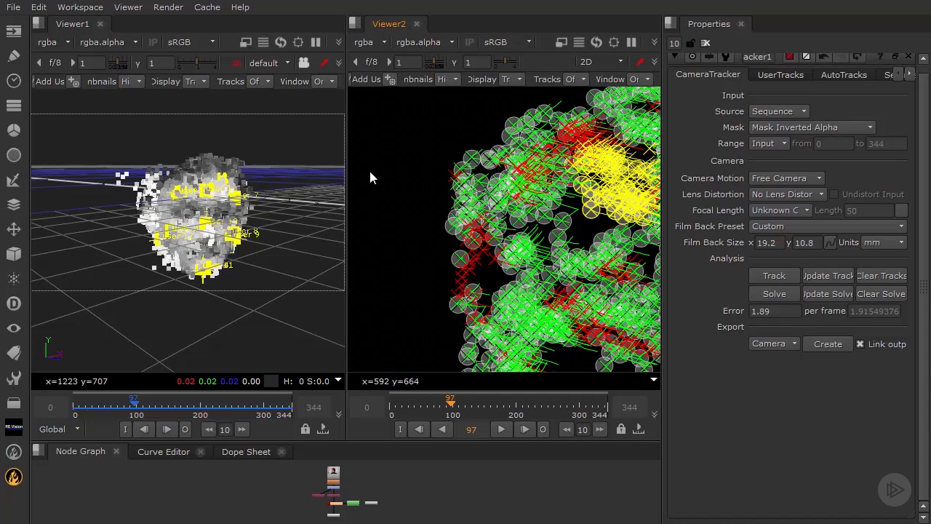
{"action": "left_click_drag", "start_coordinate": [406, 130], "coordinate": [580, 244]}
{"action": "middle_click_drag", "start_coordinate": [538, 205], "coordinate": [351, 225]}
{"action": "left_click_drag", "start_coordinate": [591, 132], "coordinate": [497, 192]}
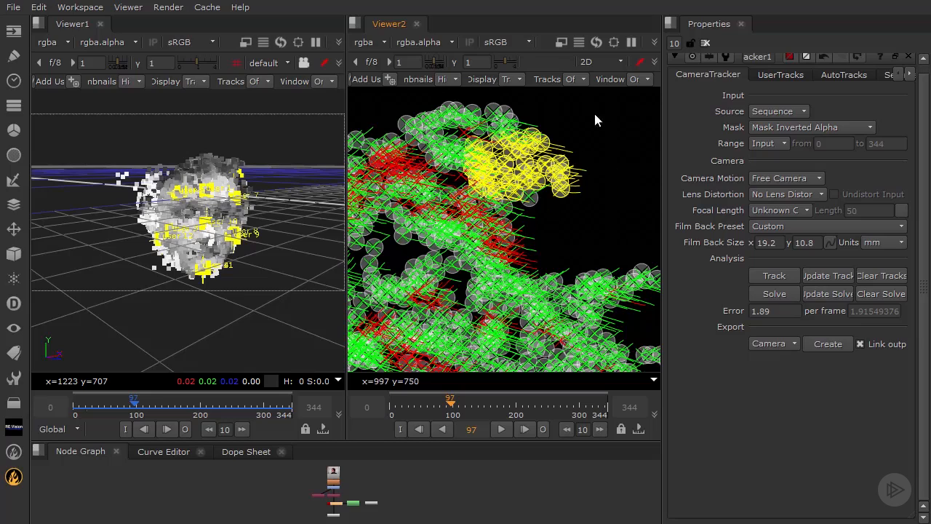
{"action": "left_click_drag", "start_coordinate": [595, 115], "coordinate": [379, 245]}
{"action": "middle_click_drag", "start_coordinate": [469, 171], "coordinate": [573, 188]}
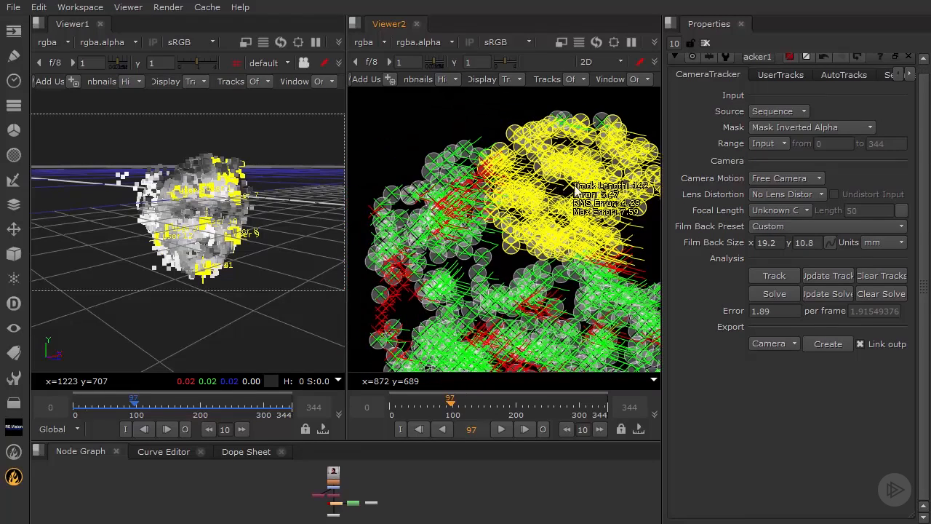
{"action": "left_click_drag", "start_coordinate": [405, 129], "coordinate": [488, 244]}
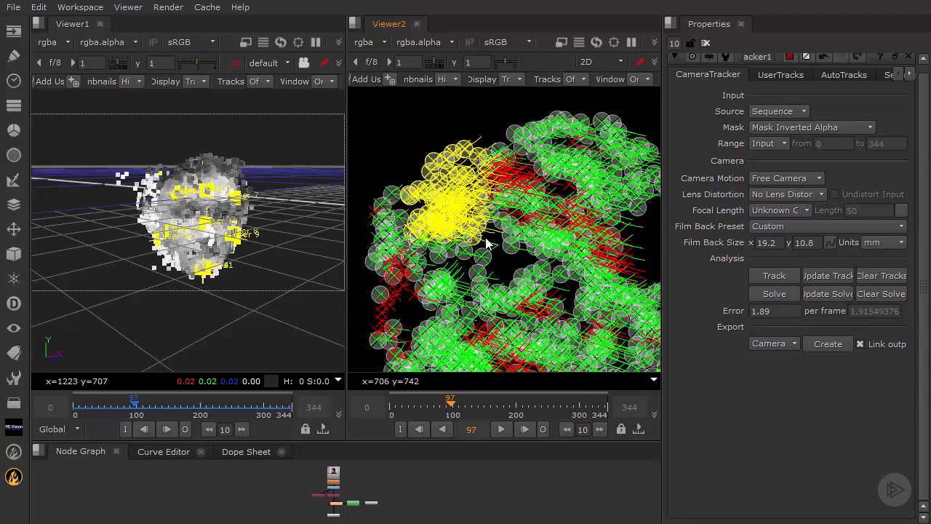
{"action": "left_click_drag", "start_coordinate": [374, 161], "coordinate": [504, 269]}
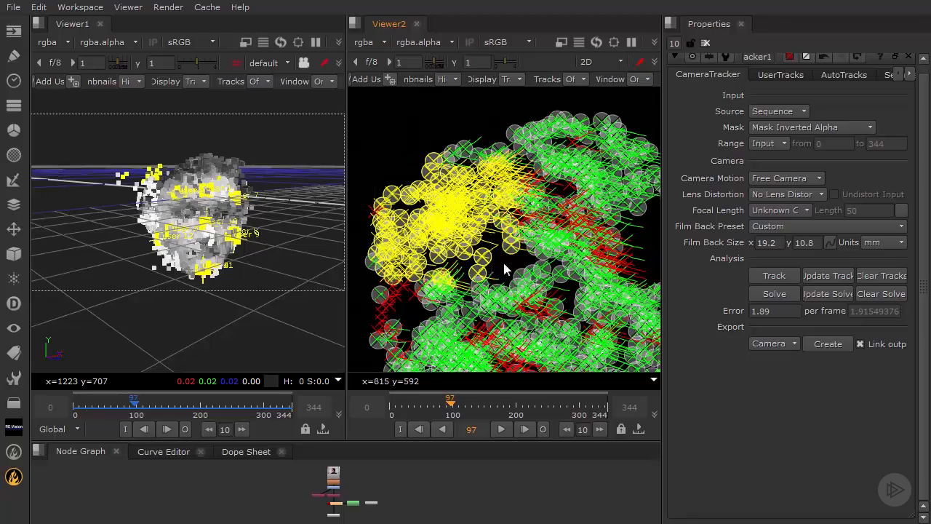
Step: Pan around the face, selecting the left-edge tracks, two top-left tracks and further face clusters
{"action": "middle_click_drag", "start_coordinate": [489, 260], "coordinate": [539, 229]}
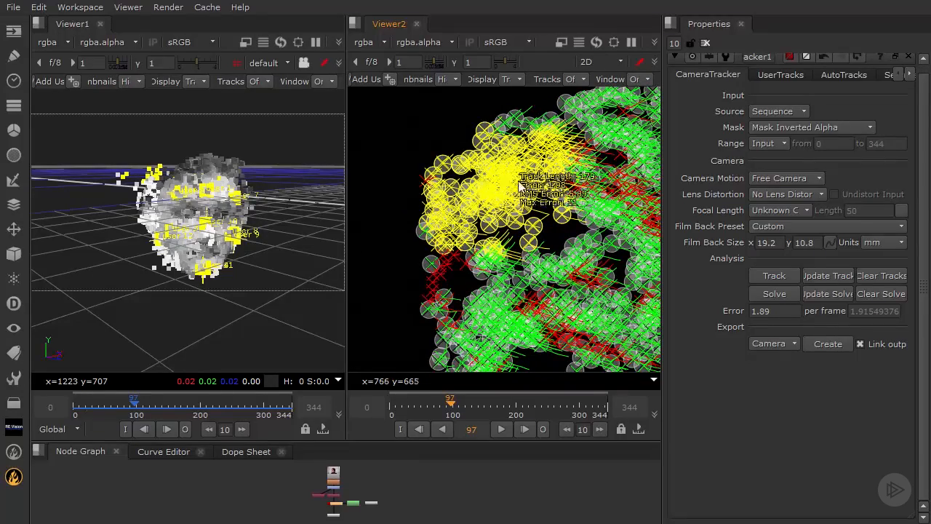
{"action": "scroll", "coordinate": [518, 183], "scroll_direction": "up", "scroll_amount": 2}
{"action": "scroll", "coordinate": [496, 200], "scroll_direction": "down", "scroll_amount": 1}
{"action": "left_click_drag", "start_coordinate": [362, 149], "coordinate": [416, 280]}
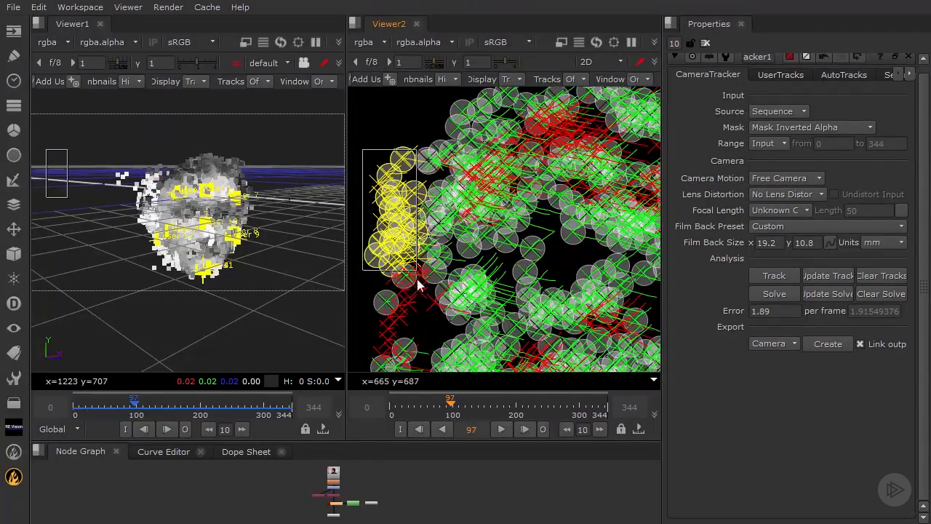
{"action": "middle_click_drag", "start_coordinate": [453, 245], "coordinate": [540, 196]}
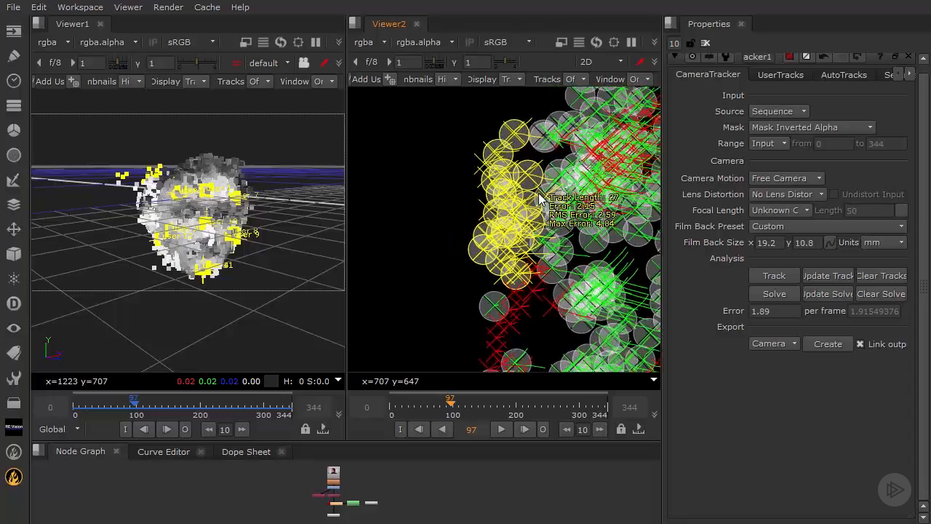
{"action": "left_click_drag", "start_coordinate": [458, 112], "coordinate": [521, 151]}
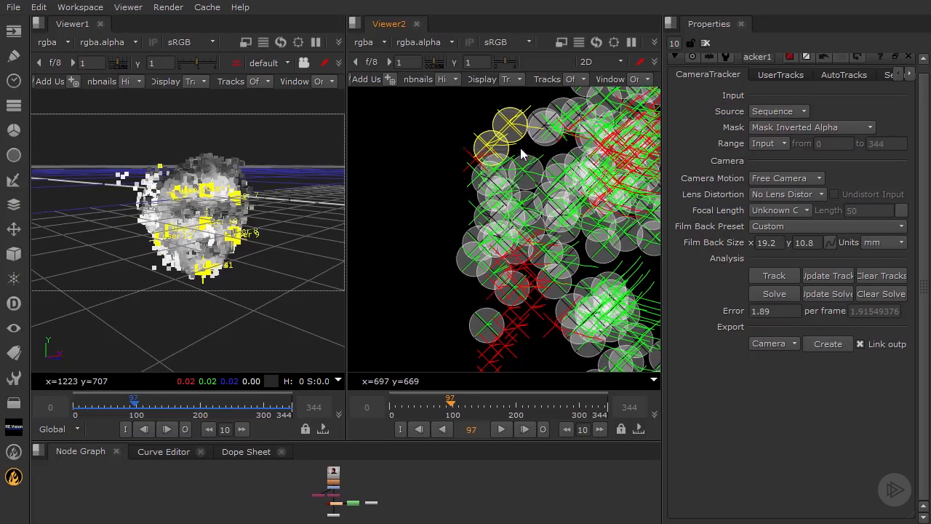
{"action": "scroll", "coordinate": [520, 147], "scroll_direction": "up", "scroll_amount": 2}
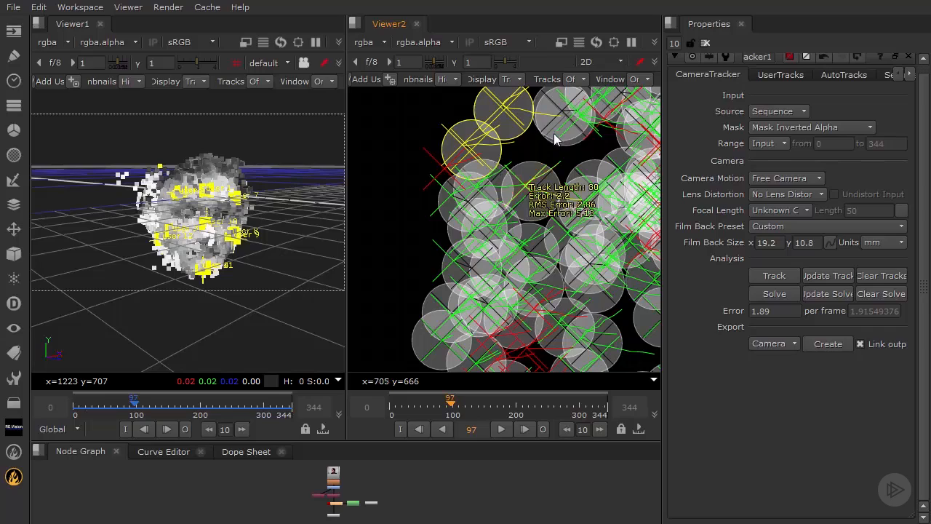
{"action": "scroll", "coordinate": [405, 199], "scroll_direction": "down", "scroll_amount": 1}
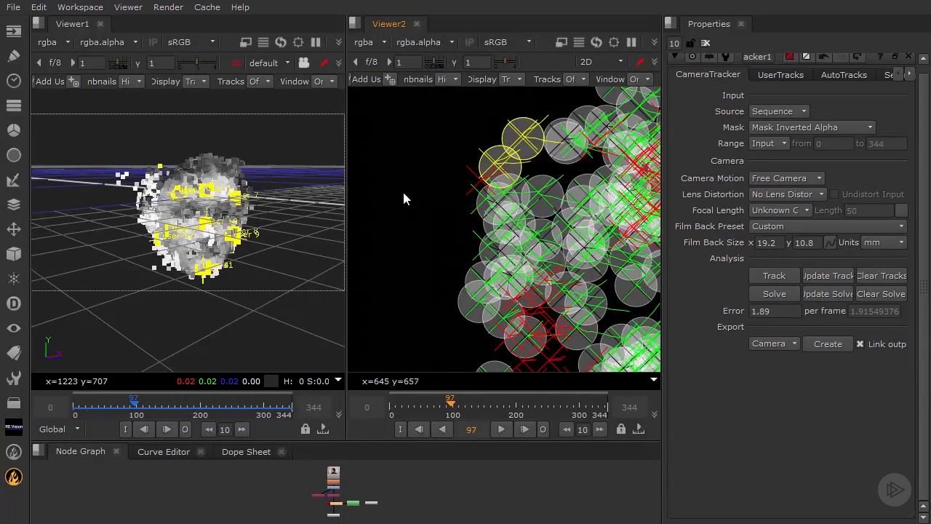
{"action": "left_click_drag", "start_coordinate": [405, 192], "coordinate": [649, 332]}
{"action": "middle_click_drag", "start_coordinate": [582, 275], "coordinate": [472, 259]}
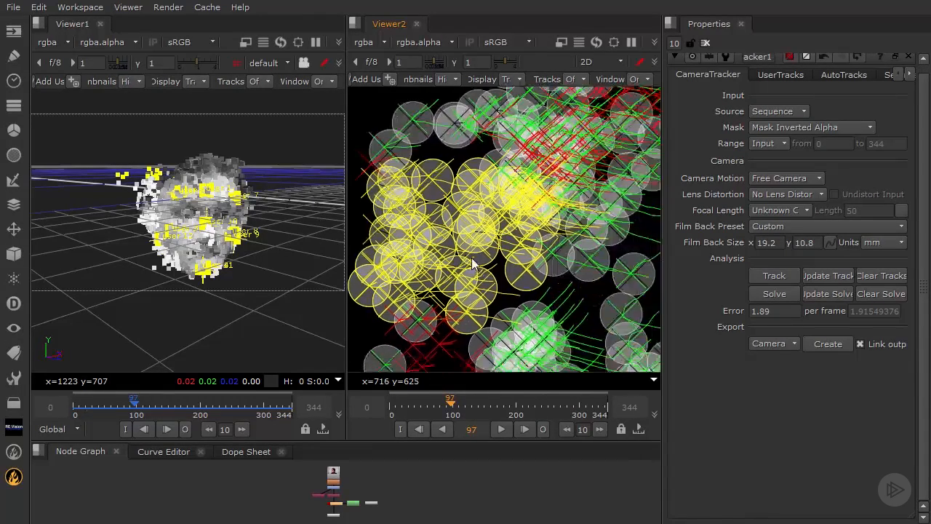
{"action": "scroll", "coordinate": [513, 320], "scroll_direction": "up", "scroll_amount": 1}
Step: Pick a single track, pan to the face's edge, delete the selection, and zoom in to read track errors
{"action": "left_click", "coordinate": [544, 277]}
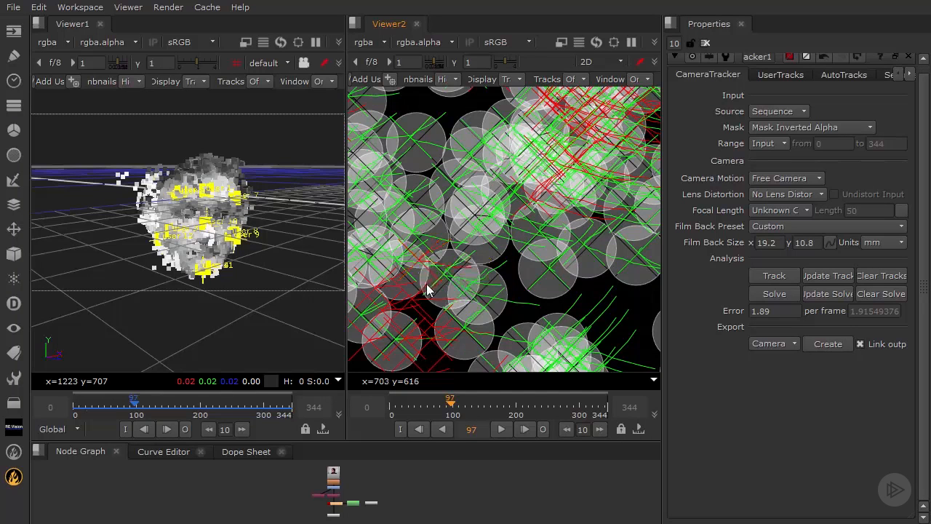
{"action": "middle_click_drag", "start_coordinate": [428, 290], "coordinate": [538, 291]}
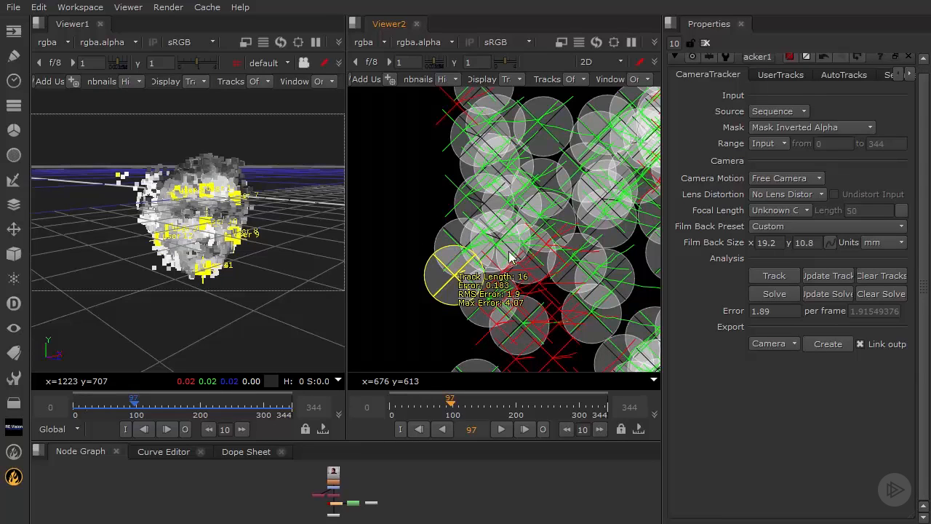
{"action": "key", "text": "Delete"}
{"action": "scroll", "coordinate": [487, 258], "scroll_direction": "up", "scroll_amount": 5}
{"action": "scroll", "coordinate": [480, 262], "scroll_direction": "down", "scroll_amount": 2}
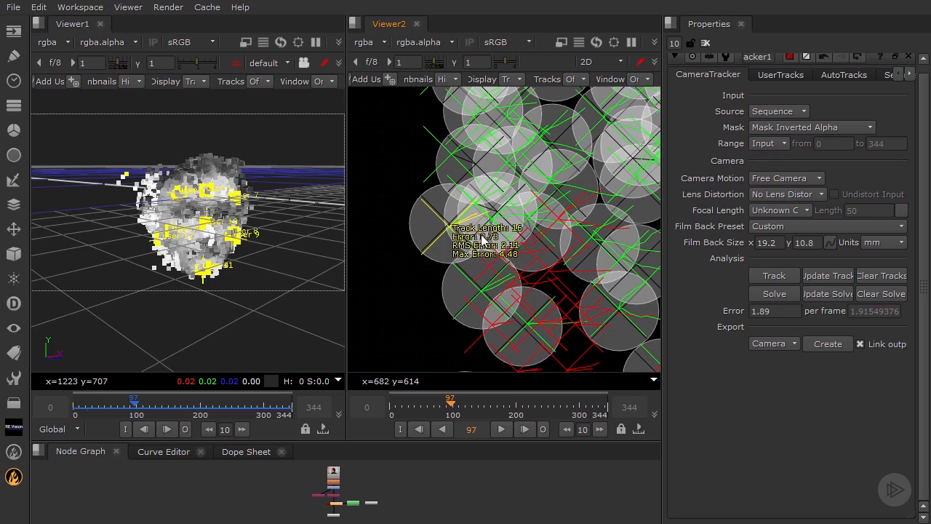
{"action": "scroll", "coordinate": [481, 235], "scroll_direction": "up", "scroll_amount": 2}
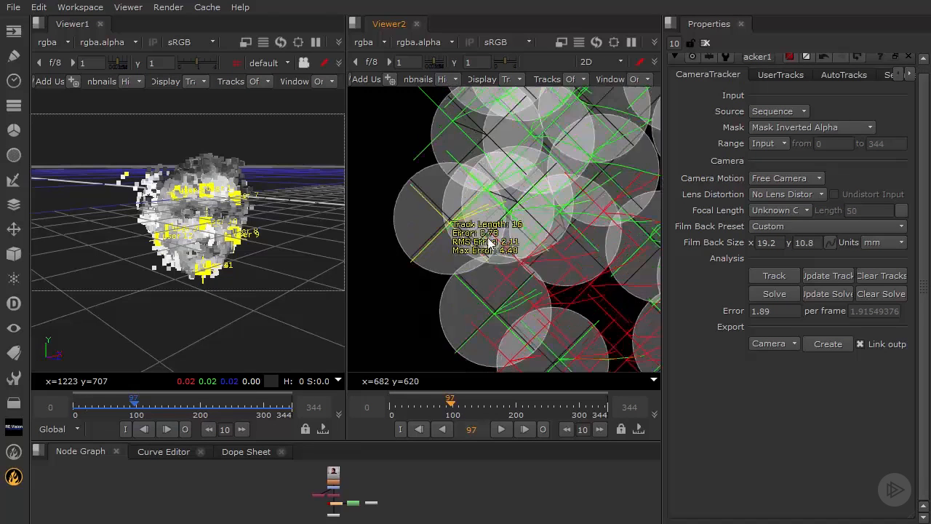
{"action": "mouse_move", "coordinate": [455, 217]}
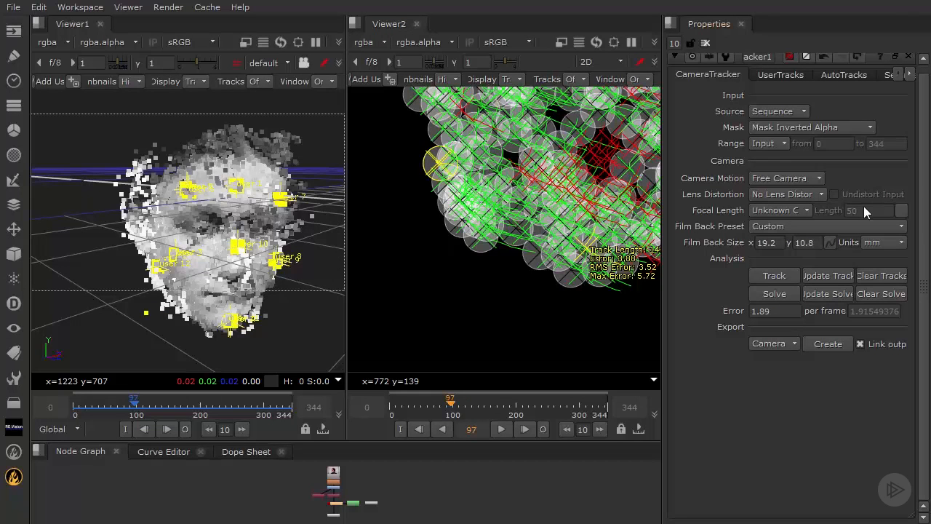
Step: Read track errors, then zoom out and pan until all frame 97 face tracks fit in Viewer2
{"action": "mouse_move", "coordinate": [432, 165]}
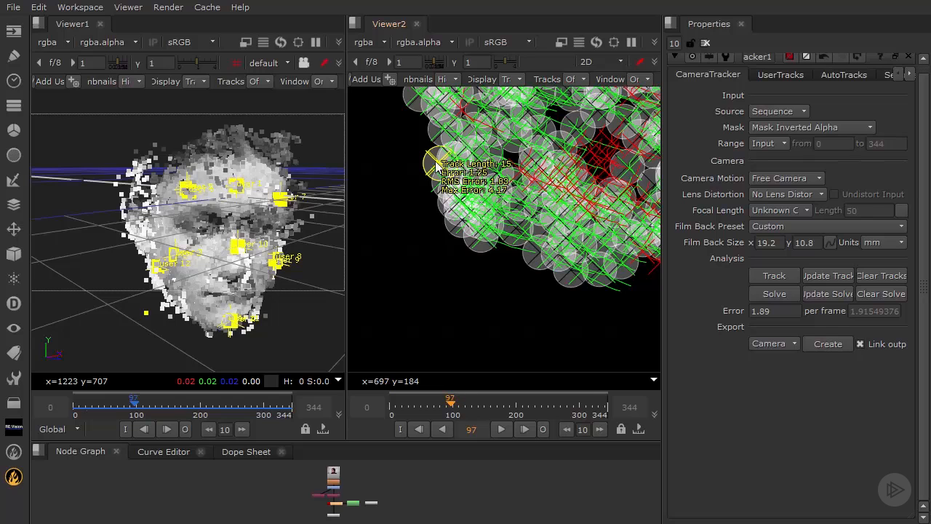
{"action": "middle_click_drag", "start_coordinate": [494, 161], "coordinate": [521, 216]}
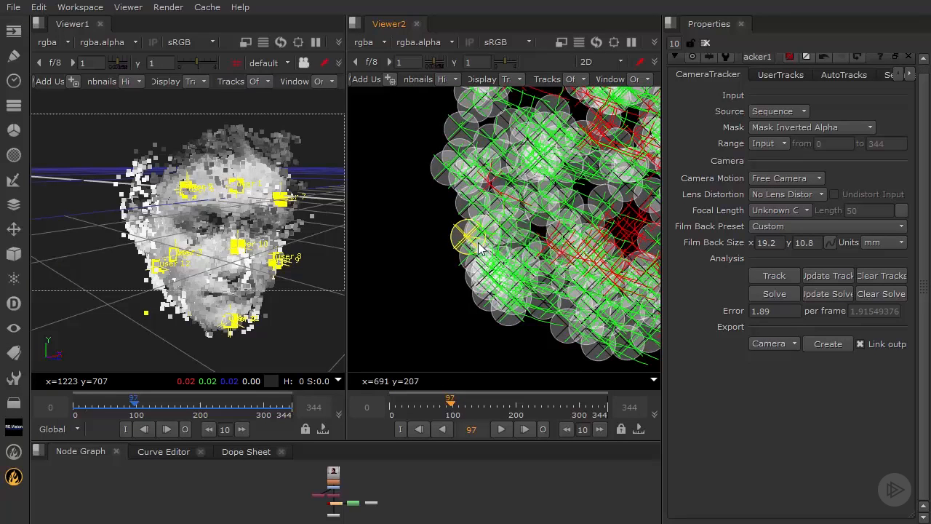
{"action": "scroll", "coordinate": [502, 220], "scroll_direction": "down", "scroll_amount": 2}
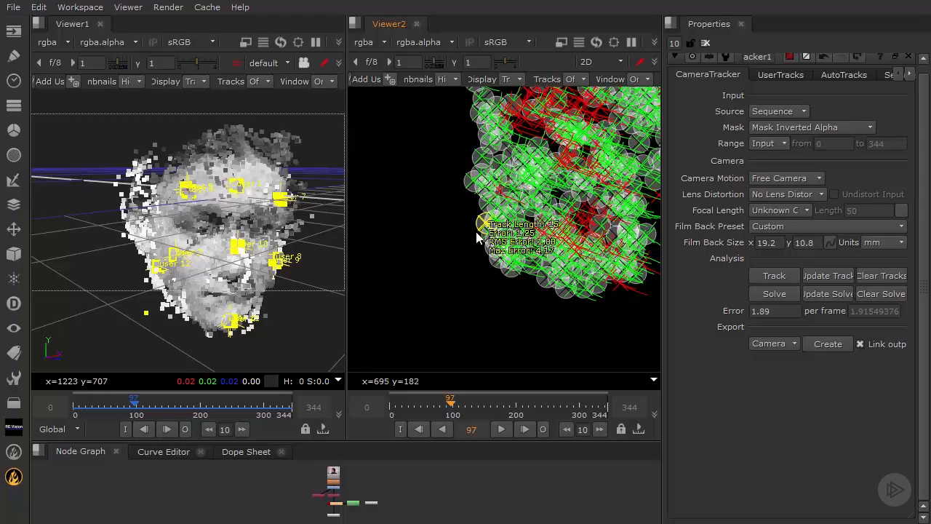
{"action": "middle_click_drag", "start_coordinate": [455, 252], "coordinate": [464, 262]}
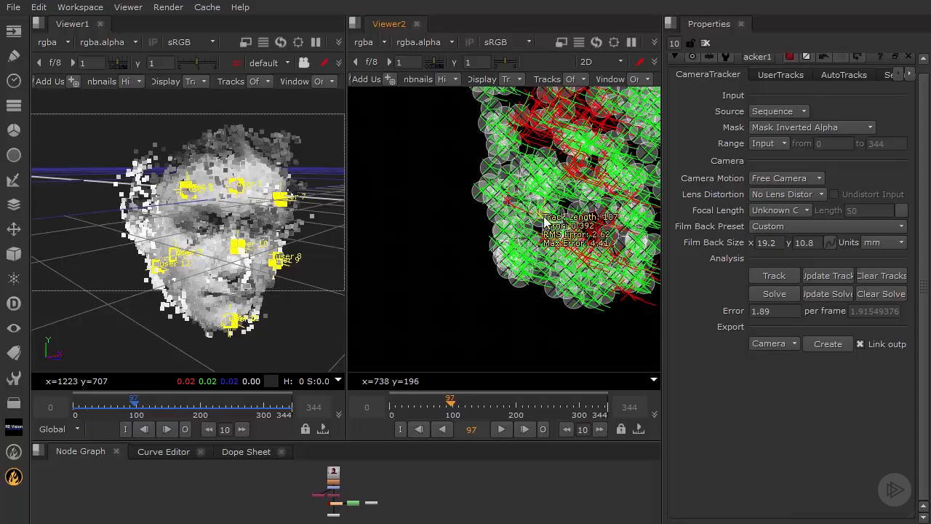
{"action": "mouse_move", "coordinate": [589, 165]}
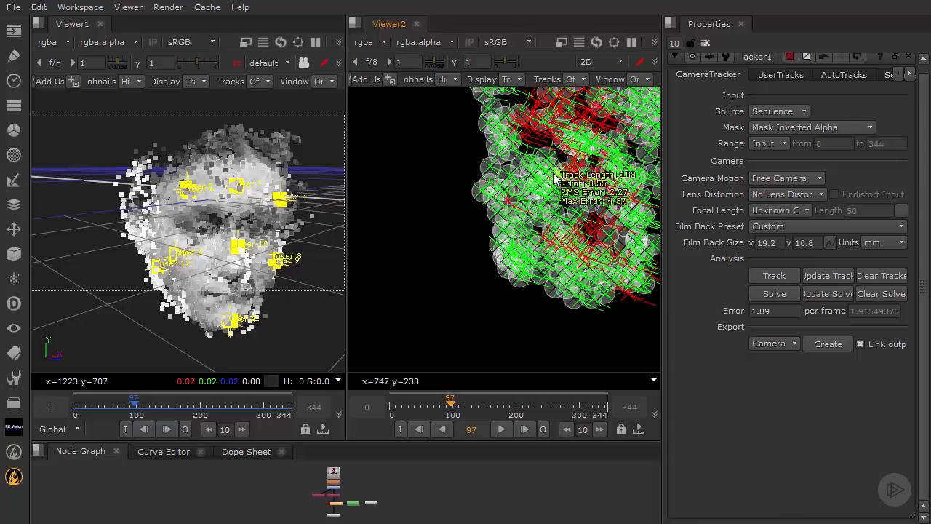
{"action": "mouse_move", "coordinate": [604, 220]}
{"action": "scroll", "coordinate": [600, 219], "scroll_direction": "down", "scroll_amount": 6}
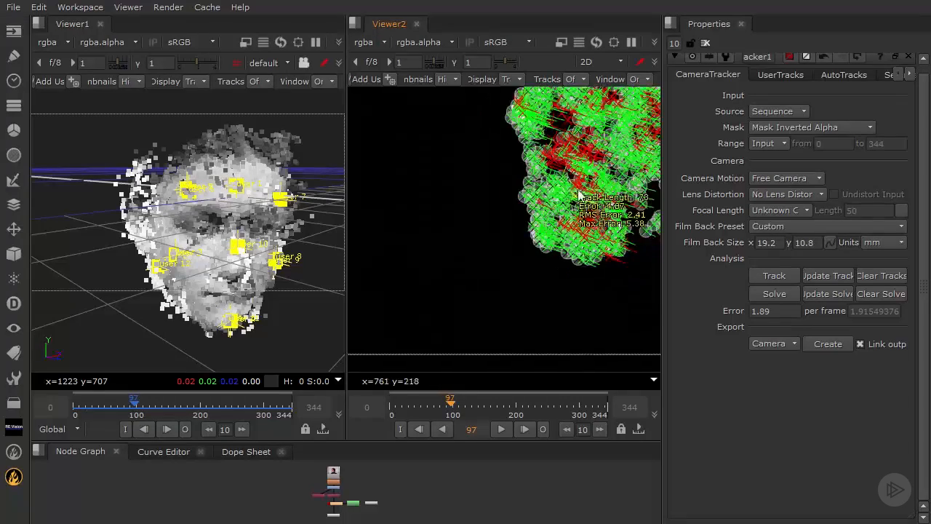
{"action": "middle_click_drag", "start_coordinate": [575, 181], "coordinate": [440, 311]}
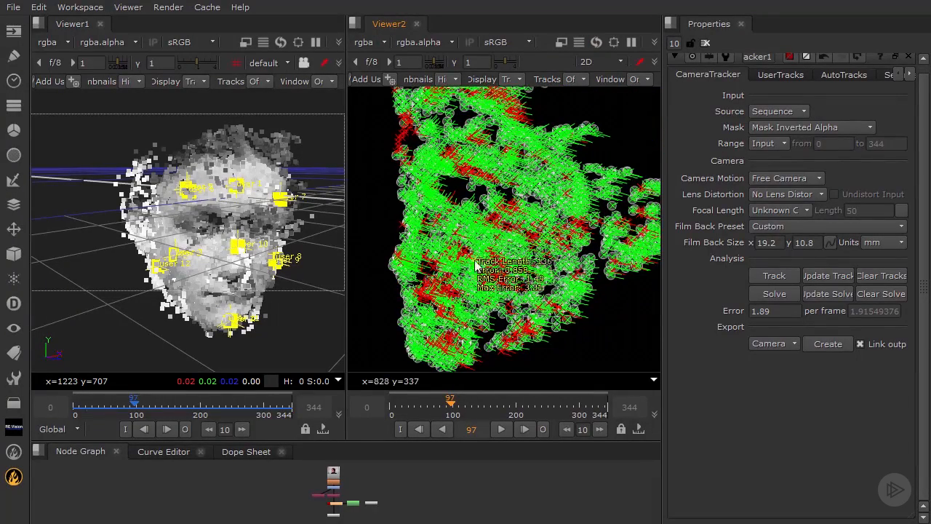
{"action": "scroll", "coordinate": [476, 263], "scroll_direction": "down", "scroll_amount": 2}
{"action": "middle_click_drag", "start_coordinate": [492, 250], "coordinate": [474, 270]}
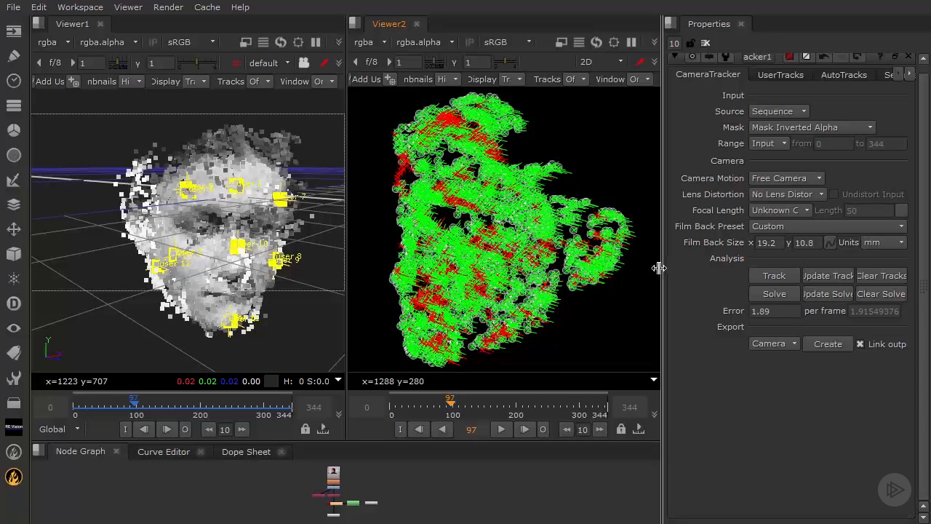
Step: Drag the splitter between Viewer2 and Properties left to widen the CameraTracker Properties panel
{"action": "left_click_drag", "start_coordinate": [661, 269], "coordinate": [609, 270]}
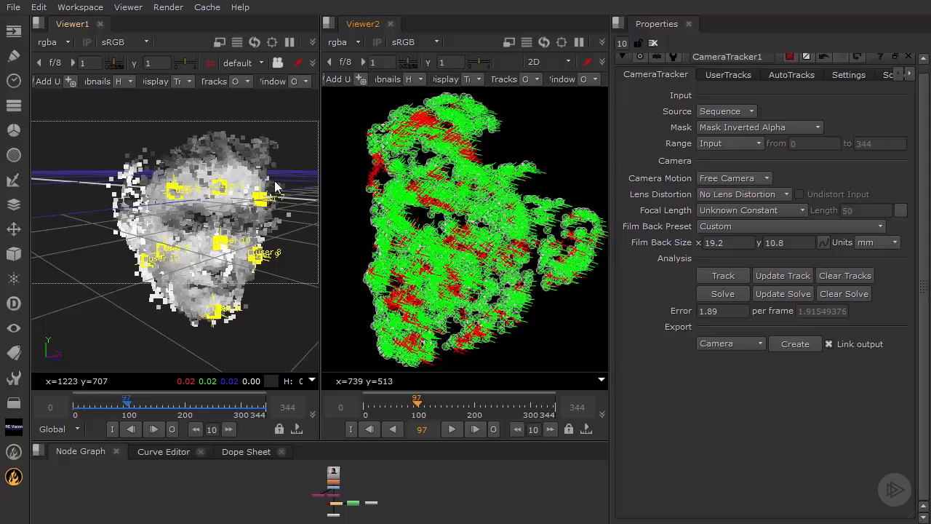
Step: Run Solve in the CameraTracker Analysis section and confirm resetting the previous solve
{"action": "left_click", "coordinate": [727, 294]}
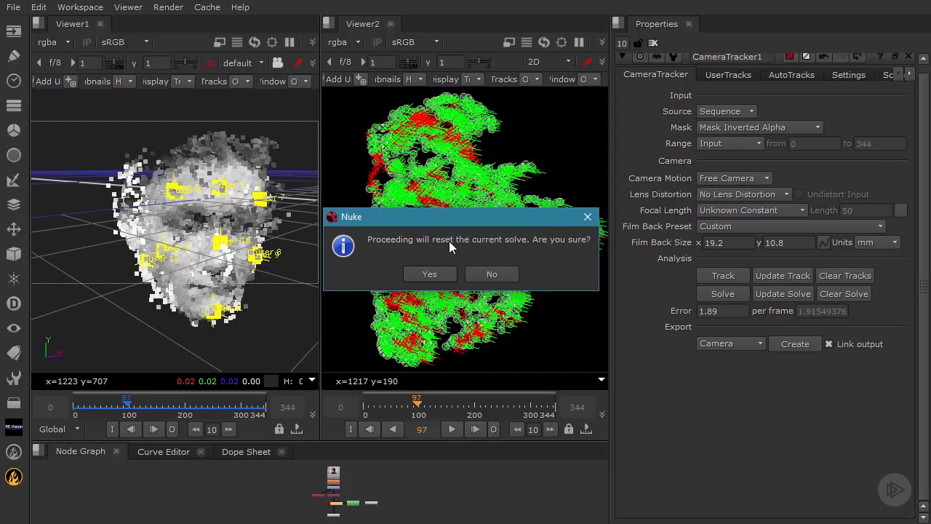
{"action": "left_click", "coordinate": [431, 273]}
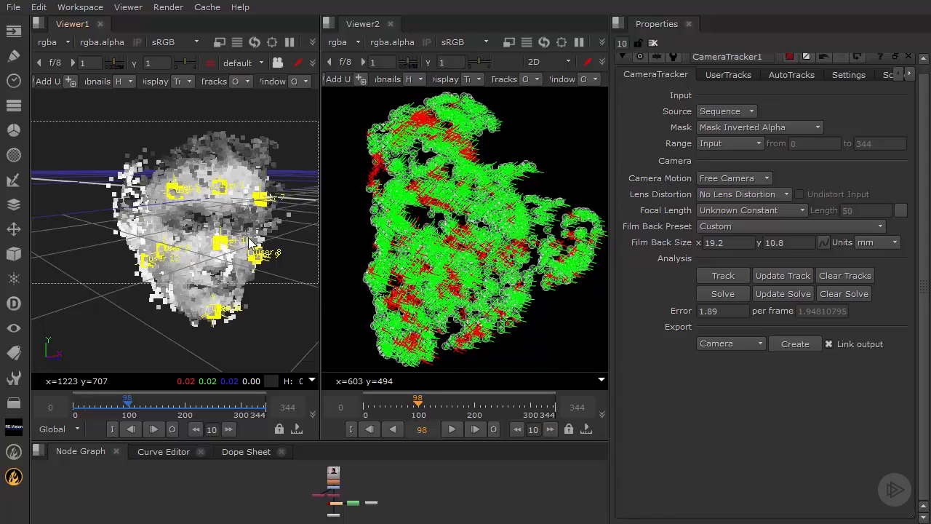
Step: Orbit Viewer1 around the re-solved face point cloud, ending on a lower view of the head
{"action": "left_click_drag", "start_coordinate": [267, 249], "coordinate": [142, 183], "text": "ctrl"}
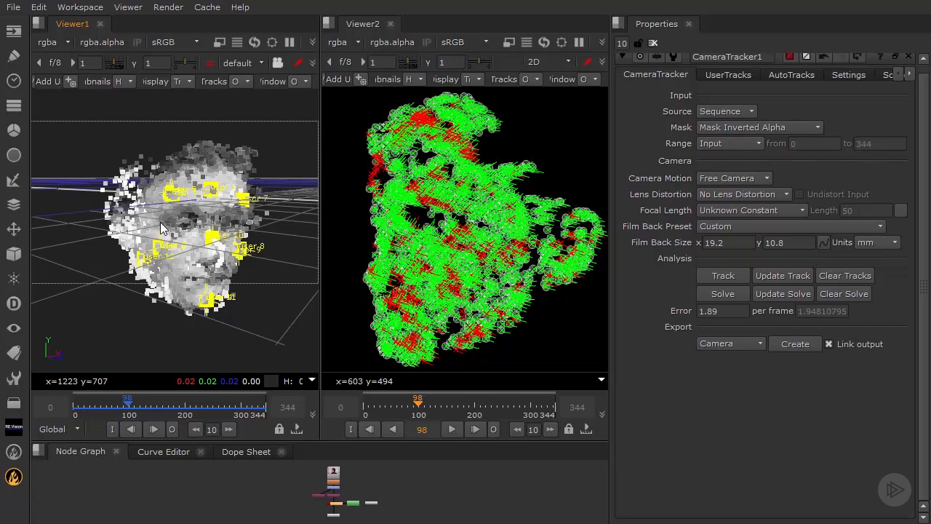
{"action": "left_click_drag", "start_coordinate": [265, 251], "coordinate": [228, 234], "text": "ctrl"}
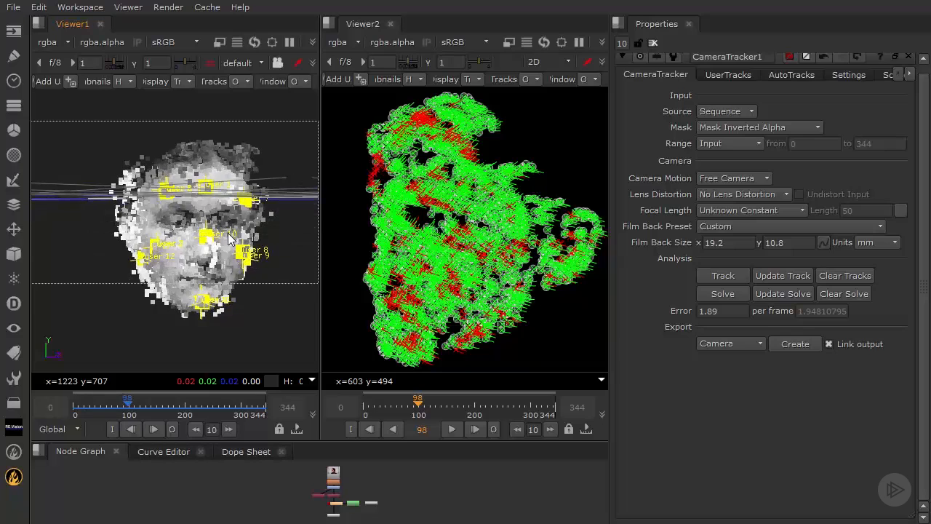